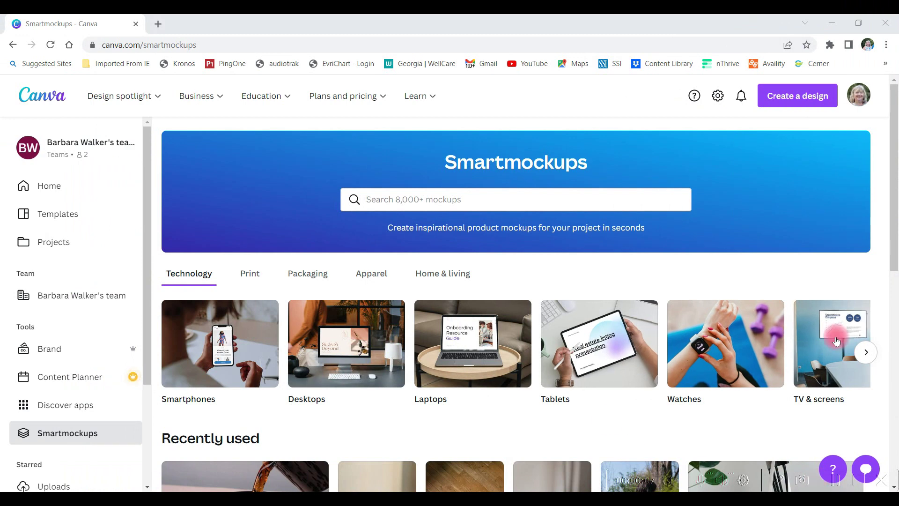
# Step: From the Canva home page, create a custom-size design 6.75 × 9.25 inches
pyautogui.click(41, 188)
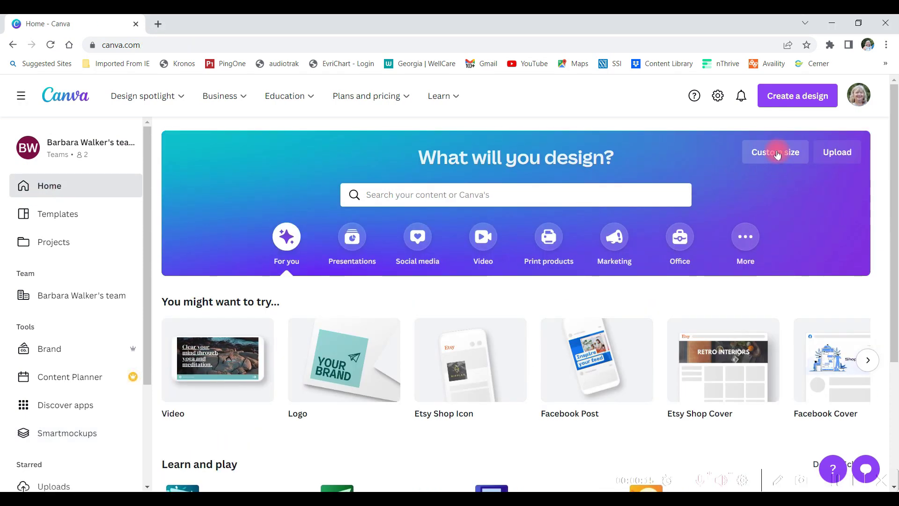
pyautogui.click(777, 155)
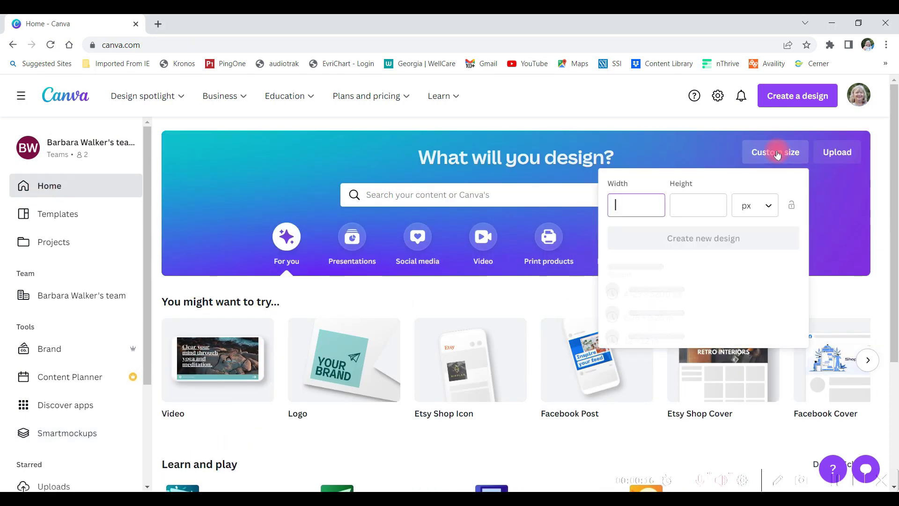
pyautogui.click(767, 210)
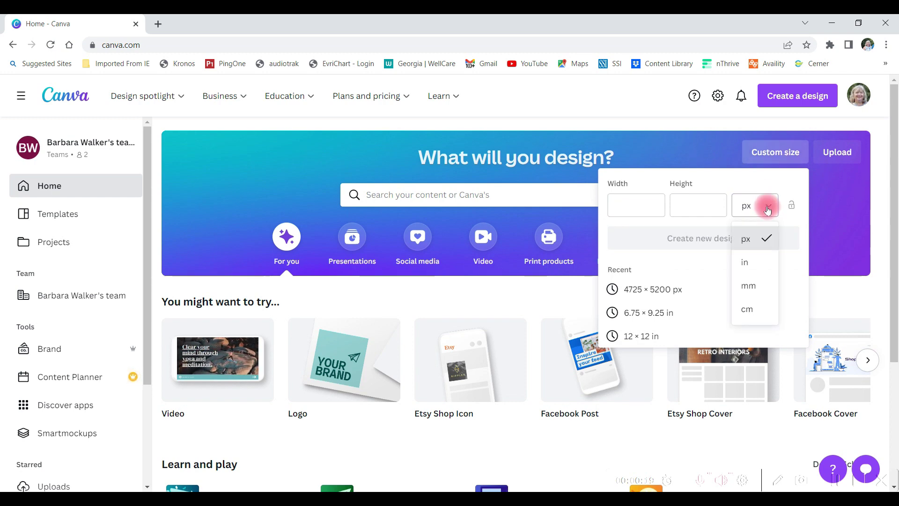
pyautogui.click(748, 263)
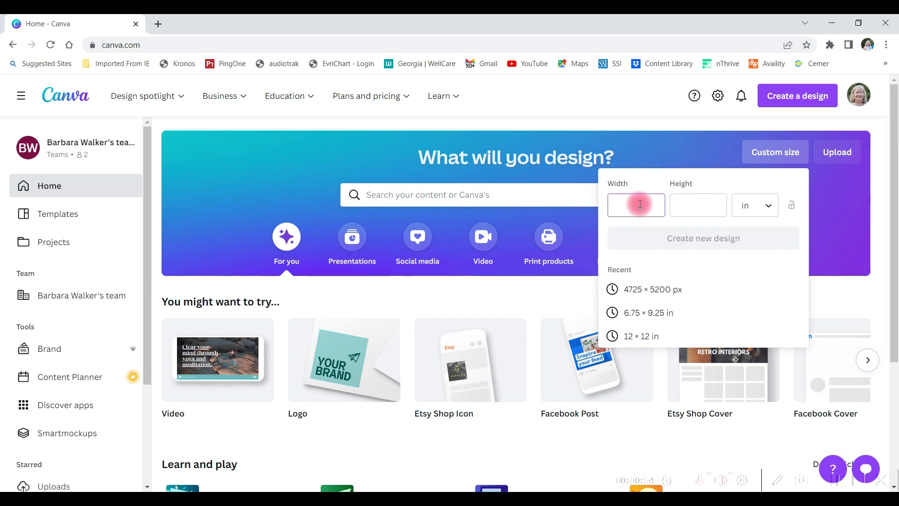
pyautogui.write('6.75')
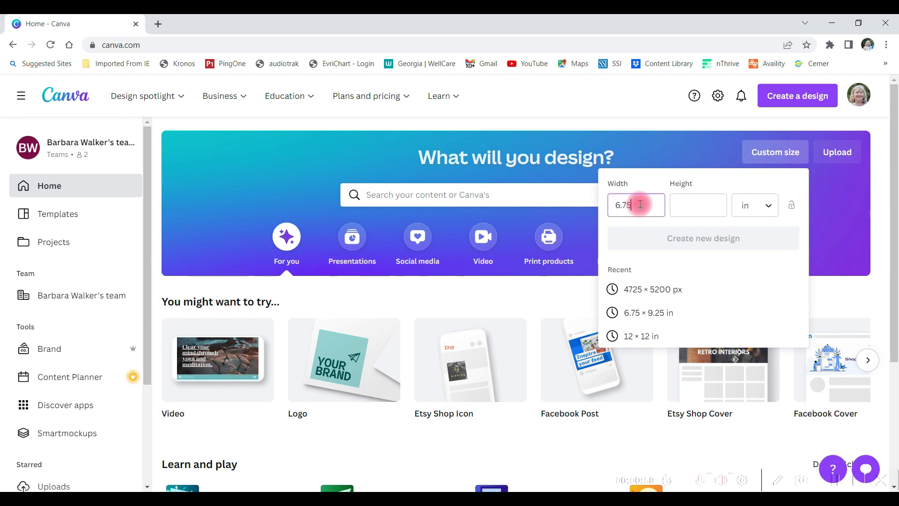
pyautogui.press('Tab')
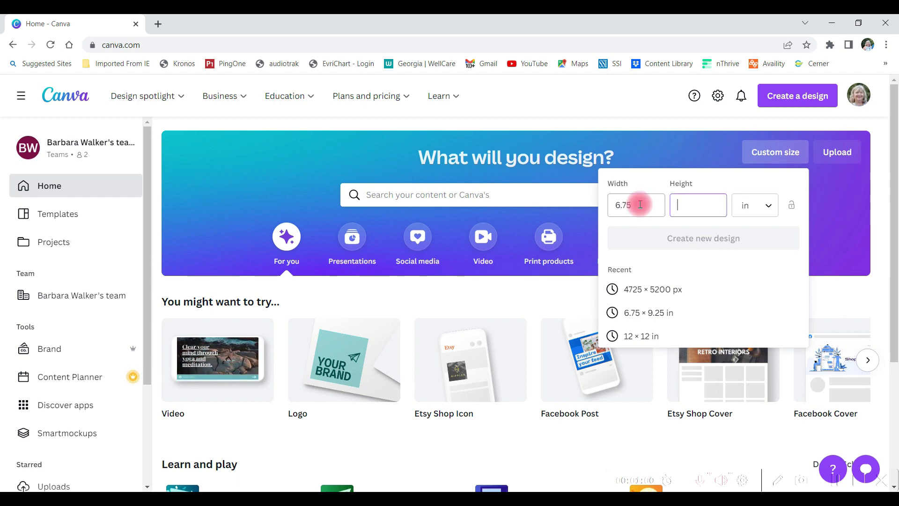
pyautogui.write('9.25')
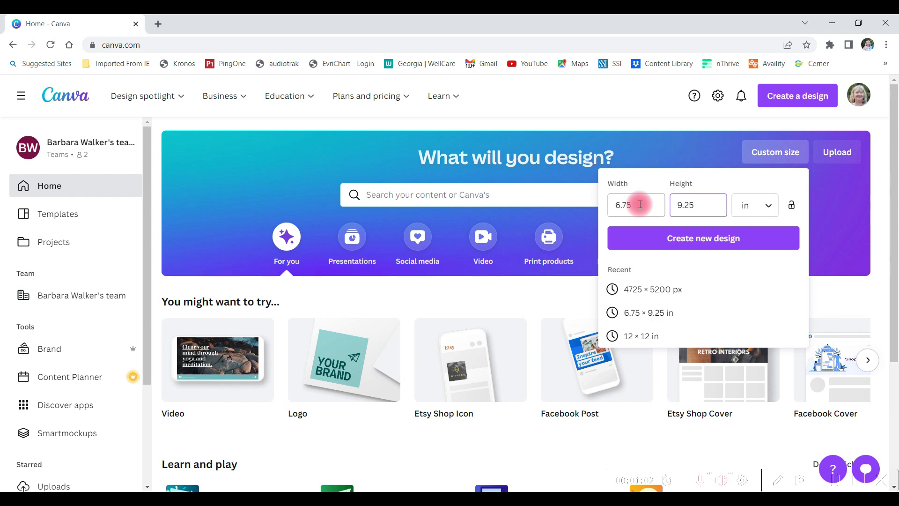
pyautogui.click(686, 242)
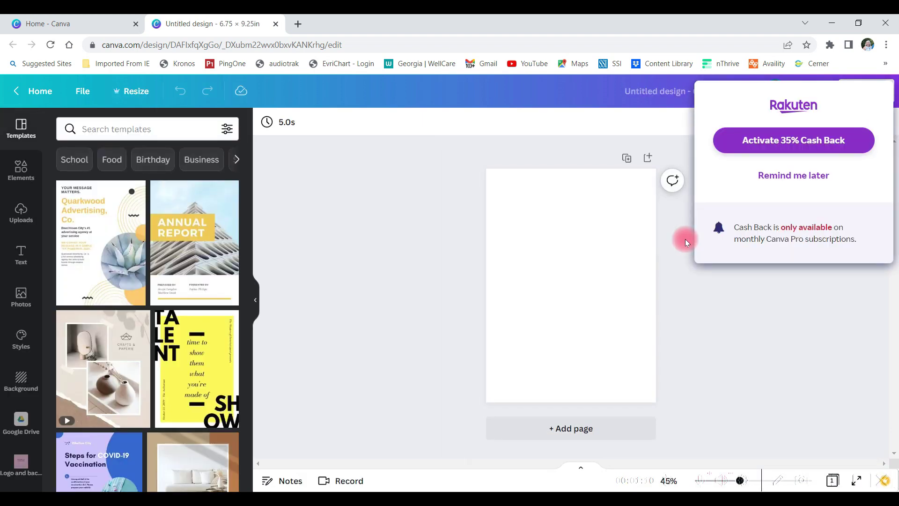
# Step: Dismiss the cash back popup and add the apple-on-books, pencil, apple and crayons graphics
pyautogui.click(763, 178)
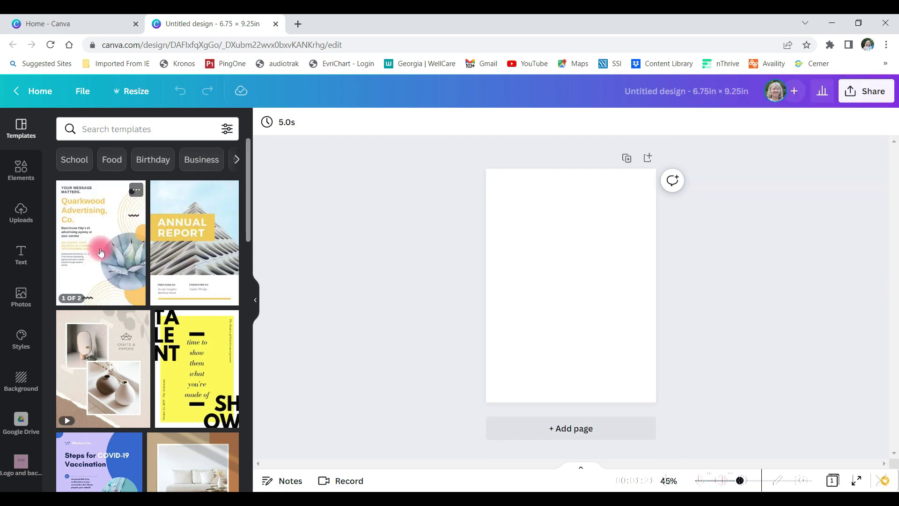
pyautogui.click(20, 174)
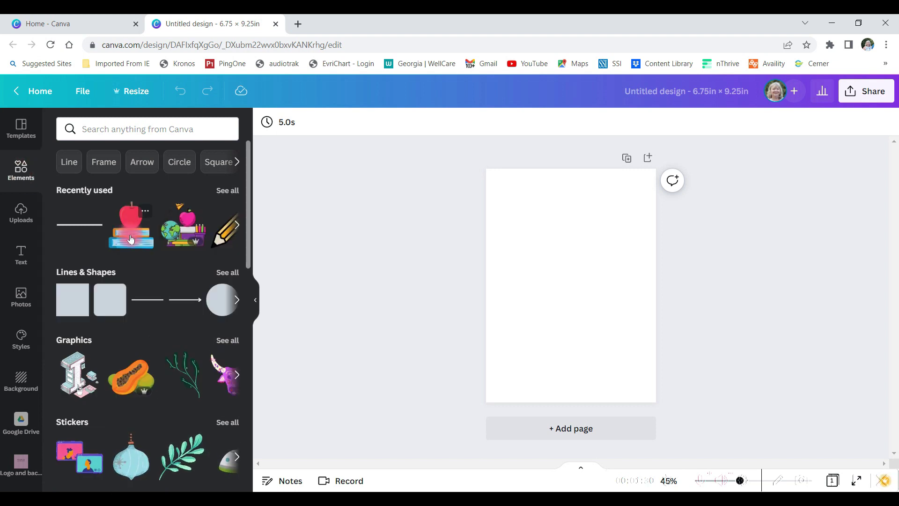
pyautogui.click(131, 240)
pyautogui.click(222, 238)
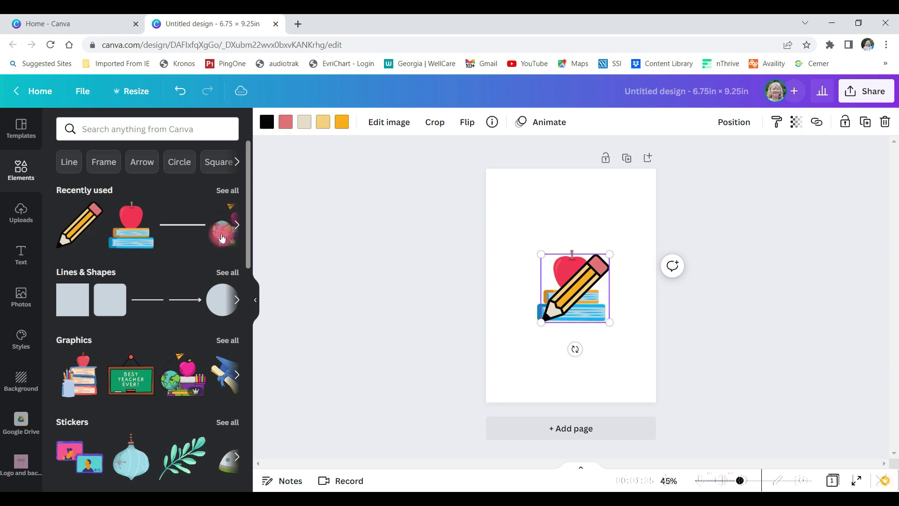
pyautogui.click(237, 225)
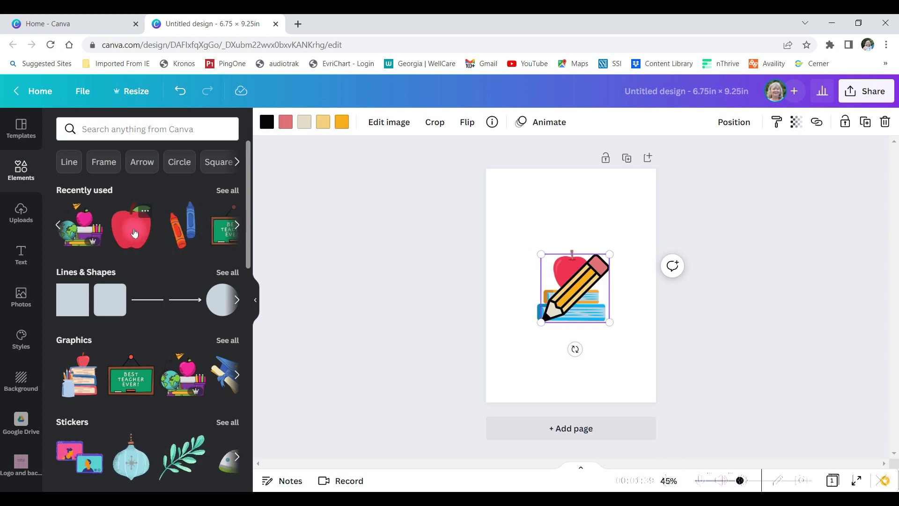
pyautogui.click(134, 232)
pyautogui.click(189, 235)
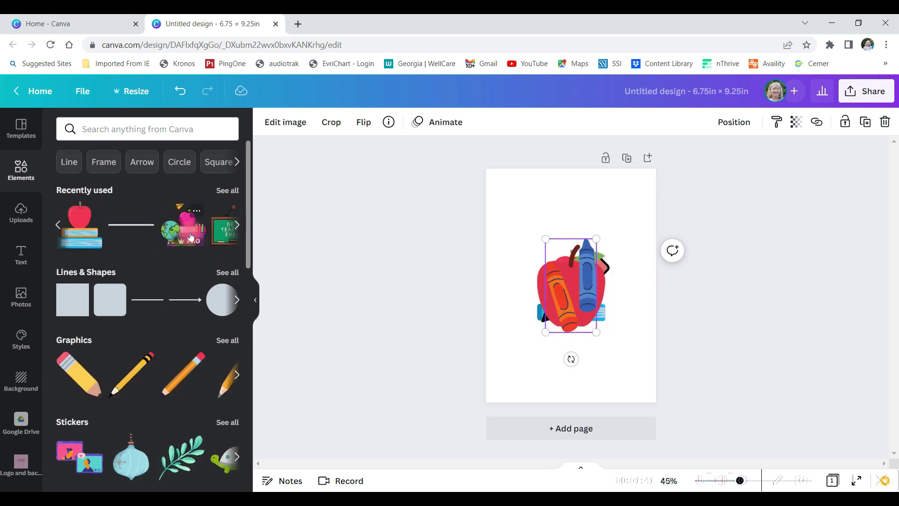
# Step: Shrink the crayons and the apple, placing the small apple at the page's top-left
pyautogui.click(250, 242)
pyautogui.click(592, 281)
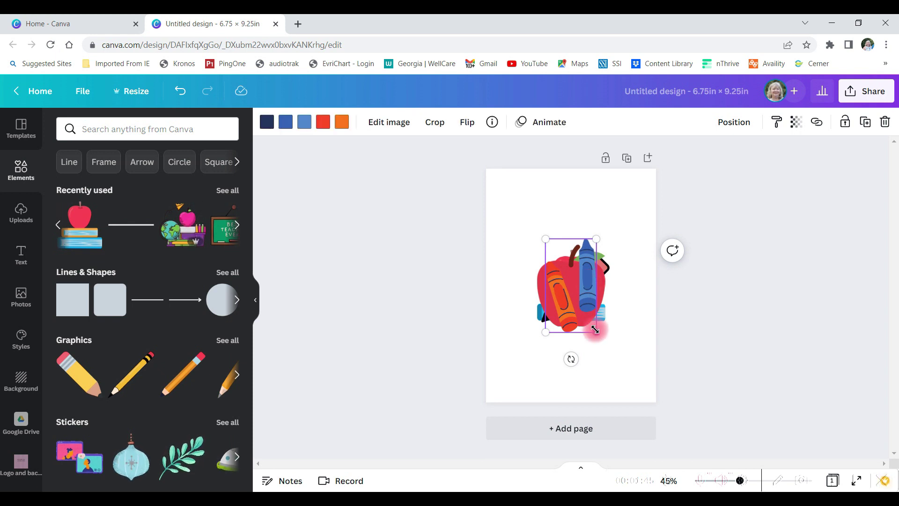
pyautogui.moveTo(596, 329); pyautogui.dragTo(567, 278)
pyautogui.click(554, 249)
pyautogui.moveTo(555, 248); pyautogui.dragTo(619, 331)
pyautogui.click(573, 277)
pyautogui.moveTo(537, 325)
pyautogui.mouseDown()
pyautogui.moveTo(574, 249)
pyautogui.moveTo(563, 262)
pyautogui.moveTo(528, 215)
pyautogui.mouseUp()
pyautogui.click(552, 312)
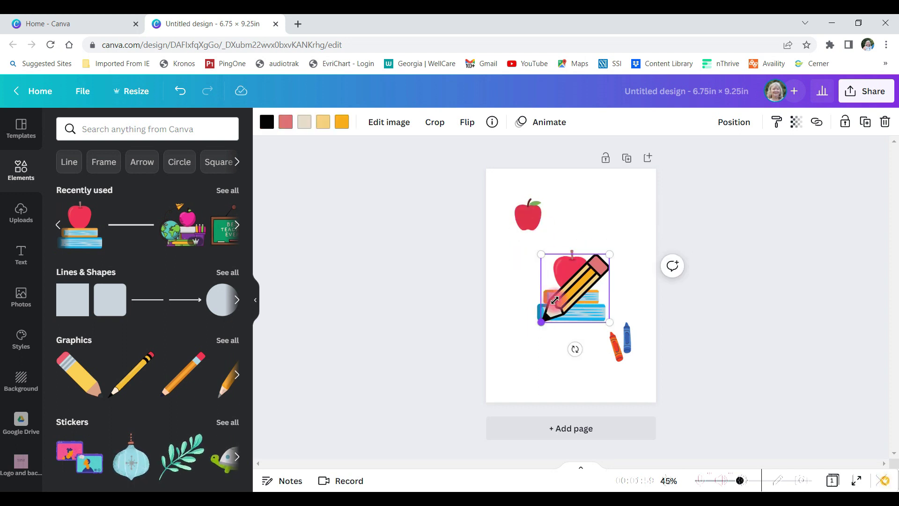
# Step: Shrink and place the pencil top-right, apple-on-books bottom-left and crayons bottom-right
pyautogui.moveTo(541, 322); pyautogui.dragTo(569, 284)
pyautogui.moveTo(593, 271); pyautogui.dragTo(630, 201)
pyautogui.click(575, 299)
pyautogui.moveTo(538, 320); pyautogui.dragTo(549, 308)
pyautogui.moveTo(566, 276); pyautogui.dragTo(519, 369)
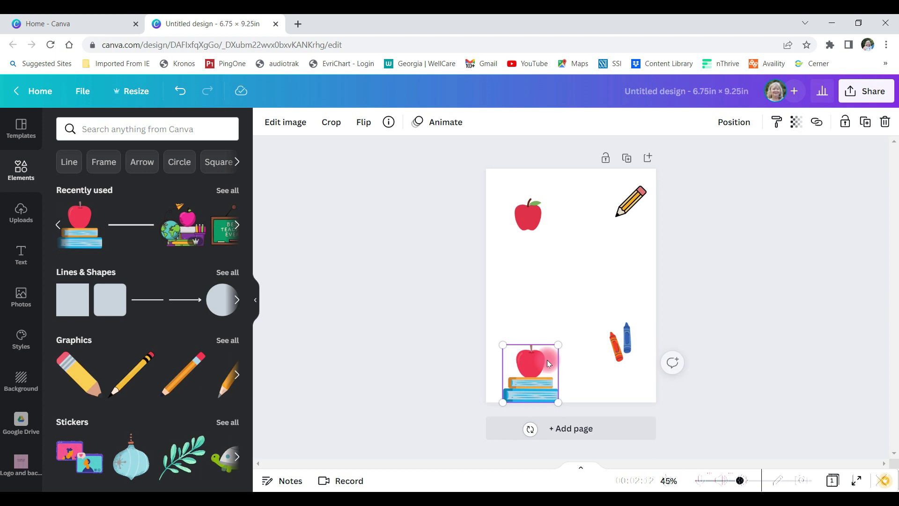
pyautogui.click(624, 337)
pyautogui.moveTo(623, 338); pyautogui.dragTo(631, 372)
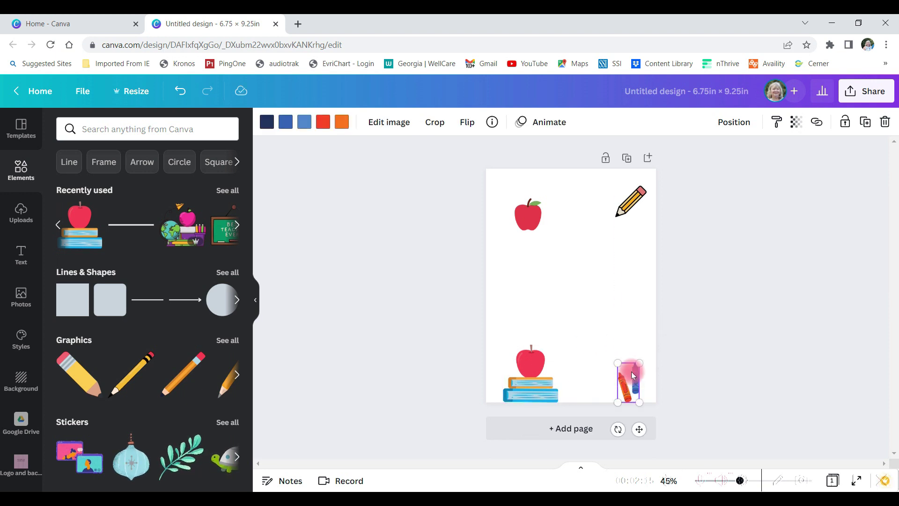
# Step: Nudge the apple and pencil closer into their top corners
pyautogui.click(522, 215)
pyautogui.moveTo(523, 215); pyautogui.dragTo(508, 196)
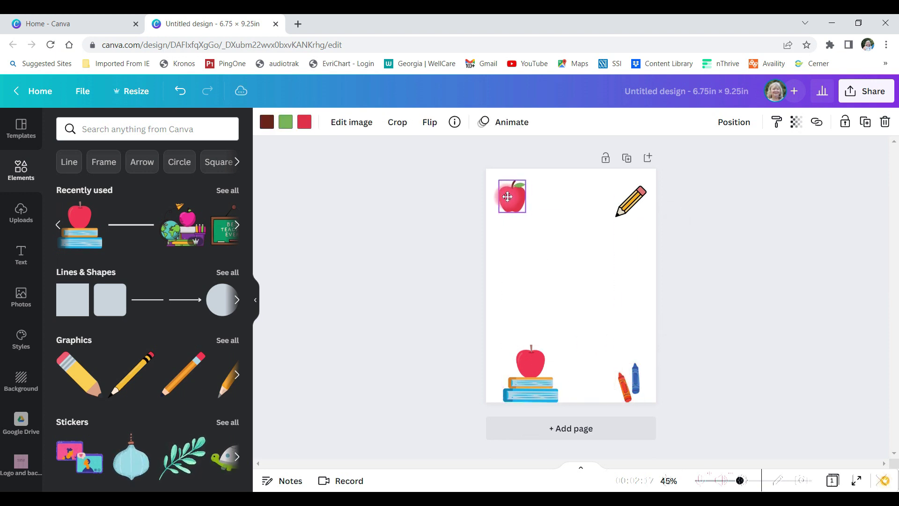
pyautogui.click(633, 203)
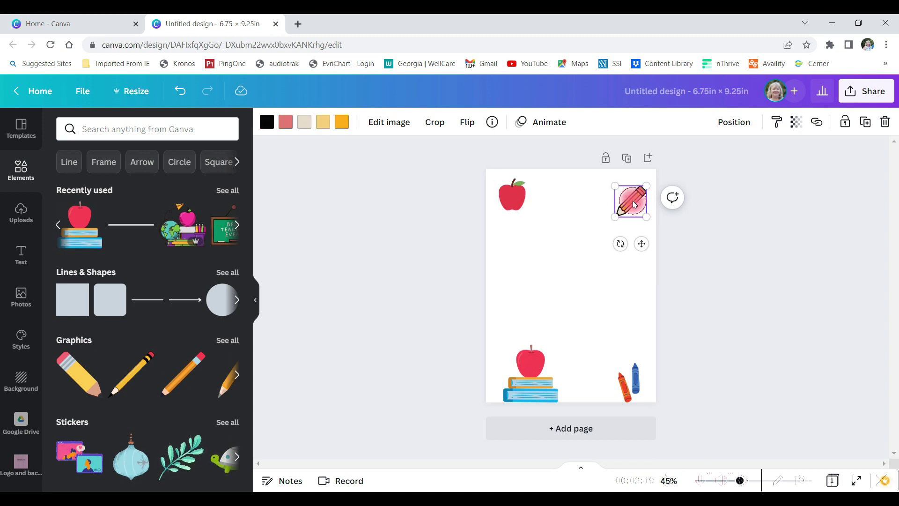
pyautogui.moveTo(633, 204); pyautogui.dragTo(630, 196)
pyautogui.click(308, 302)
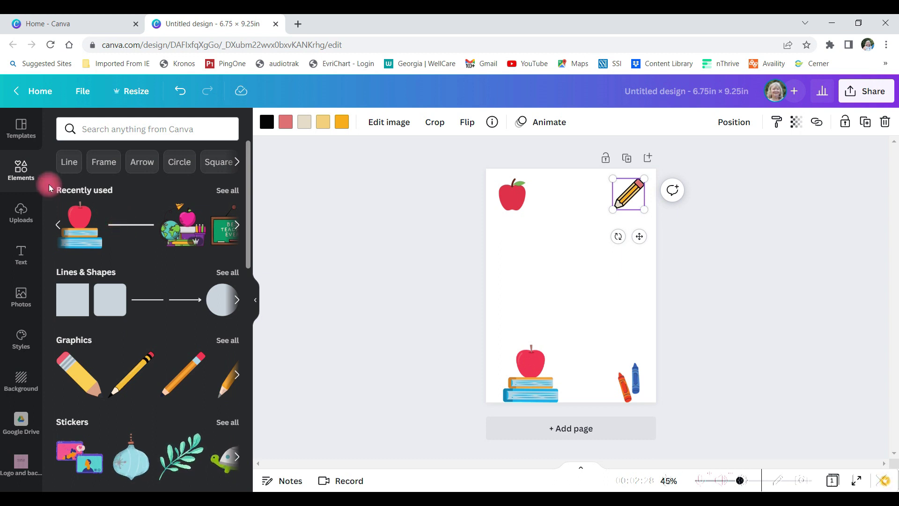
# Step: Add a plain straight line, lengthen it and place it below the top graphics
pyautogui.click(69, 161)
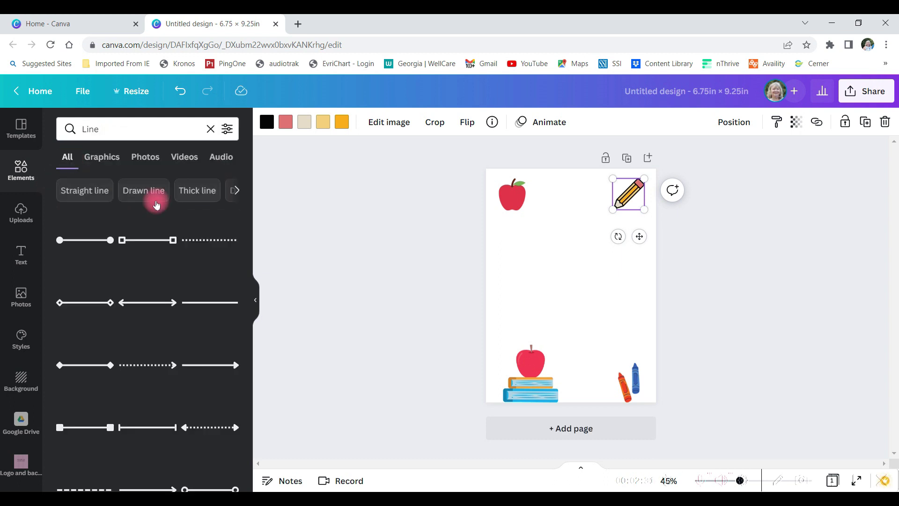
pyautogui.click(223, 306)
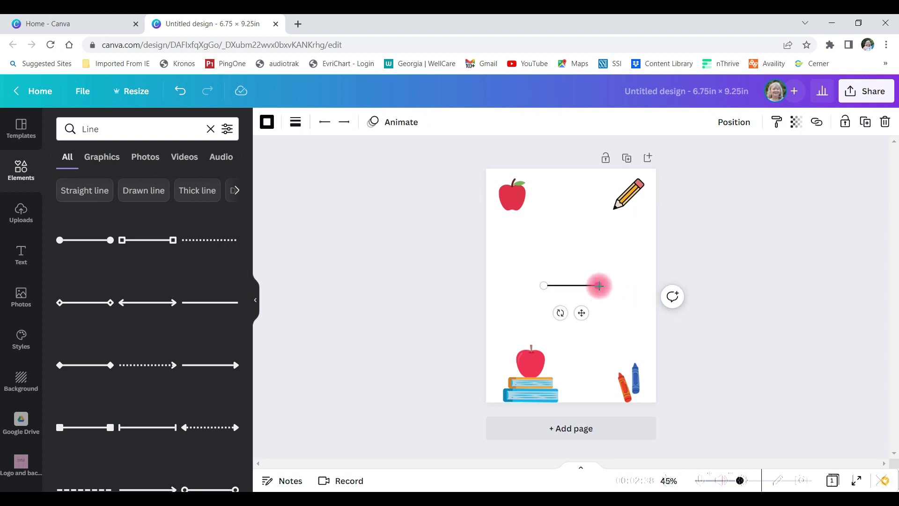
pyautogui.moveTo(600, 285); pyautogui.dragTo(518, 289)
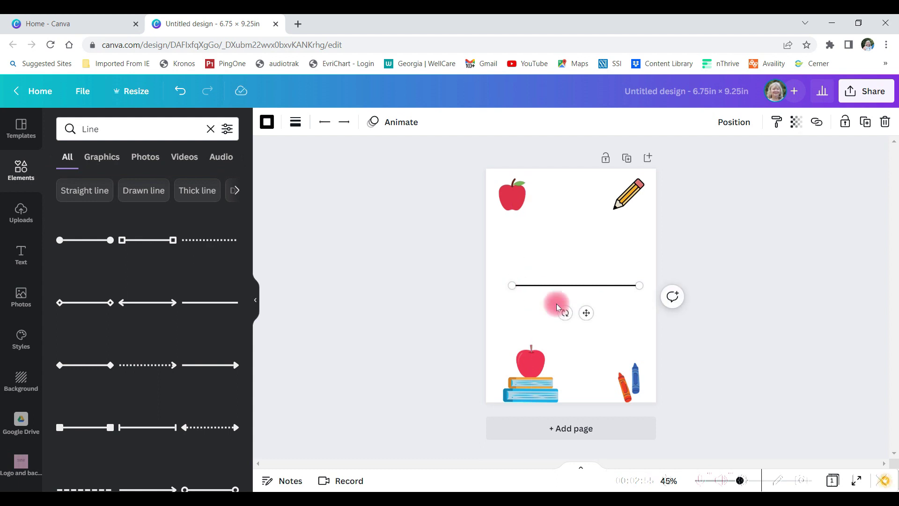
pyautogui.moveTo(588, 313); pyautogui.dragTo(582, 252)
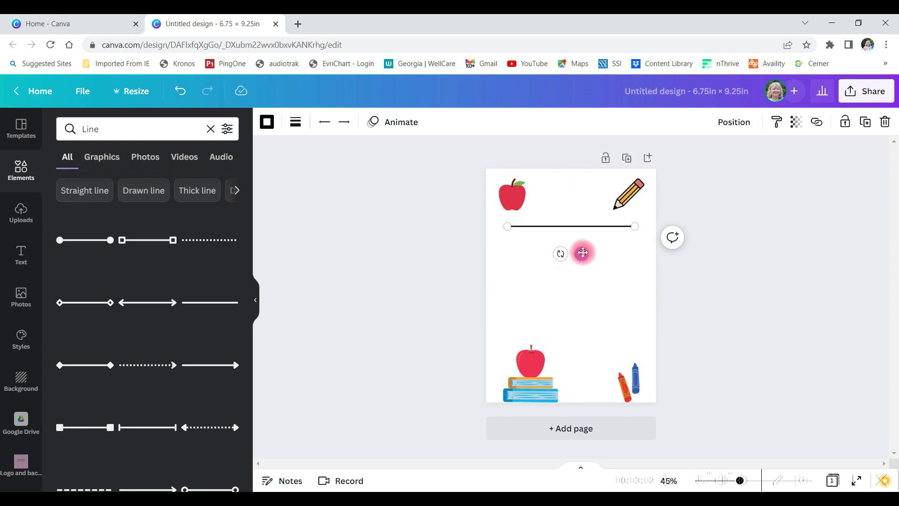
# Step: Duplicate the line nine times and lower the last copy just above the bottom graphics
pyautogui.click(864, 122)
pyautogui.click(864, 123)
pyautogui.click(864, 123)
pyautogui.click(864, 122)
pyautogui.click(864, 123)
pyautogui.click(864, 122)
pyautogui.click(865, 122)
pyautogui.click(865, 123)
pyautogui.click(864, 123)
pyautogui.moveTo(627, 296); pyautogui.dragTo(598, 364)
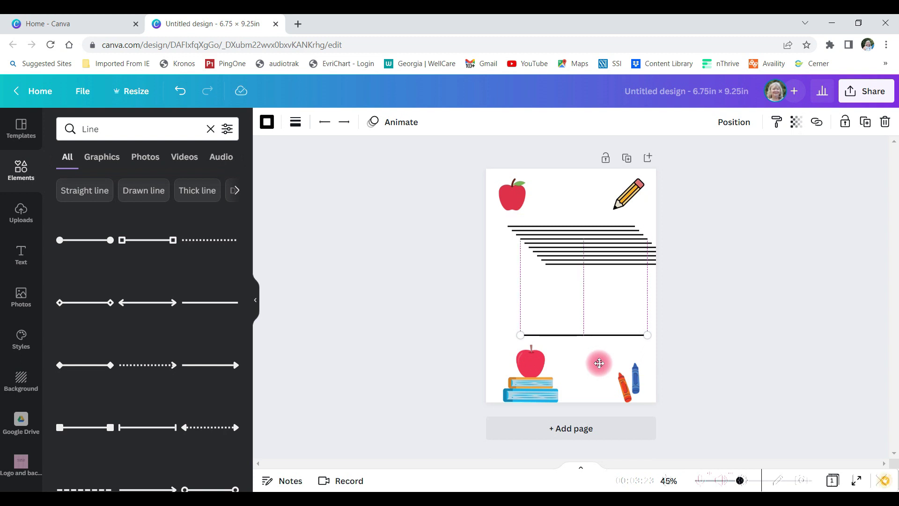
pyautogui.moveTo(599, 364); pyautogui.dragTo(599, 371)
# Step: Drag lines from the stack downward to spread them evenly down the page
pyautogui.click(609, 264)
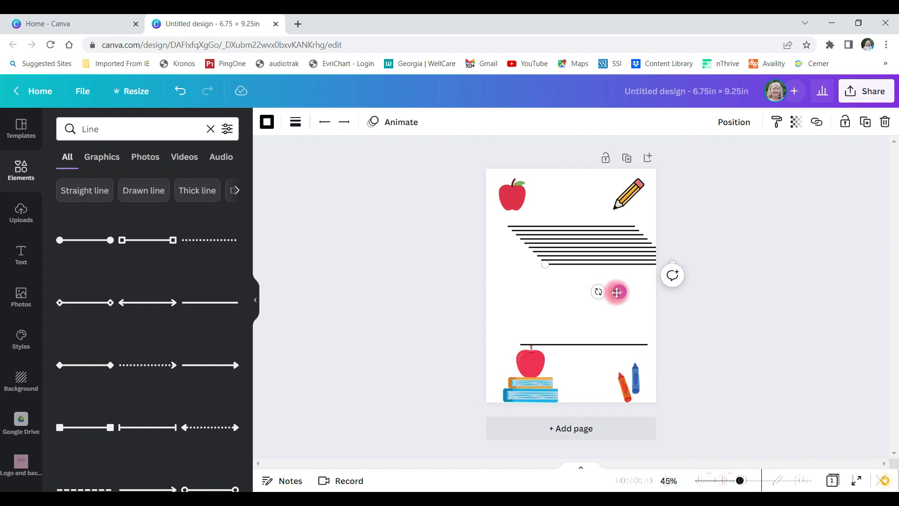
pyautogui.moveTo(618, 292); pyautogui.dragTo(588, 375)
pyautogui.click(589, 266)
pyautogui.moveTo(607, 288); pyautogui.dragTo(583, 333)
pyautogui.moveTo(576, 267); pyautogui.dragTo(586, 286)
pyautogui.moveTo(584, 235); pyautogui.dragTo(583, 257)
# Step: Push the four graphics further into the page corners and nudge the top ruled line down
pyautogui.moveTo(578, 220); pyautogui.dragTo(581, 220)
pyautogui.moveTo(534, 389); pyautogui.dragTo(531, 422)
pyautogui.moveTo(628, 380); pyautogui.dragTo(628, 398)
pyautogui.moveTo(505, 192); pyautogui.dragTo(485, 178)
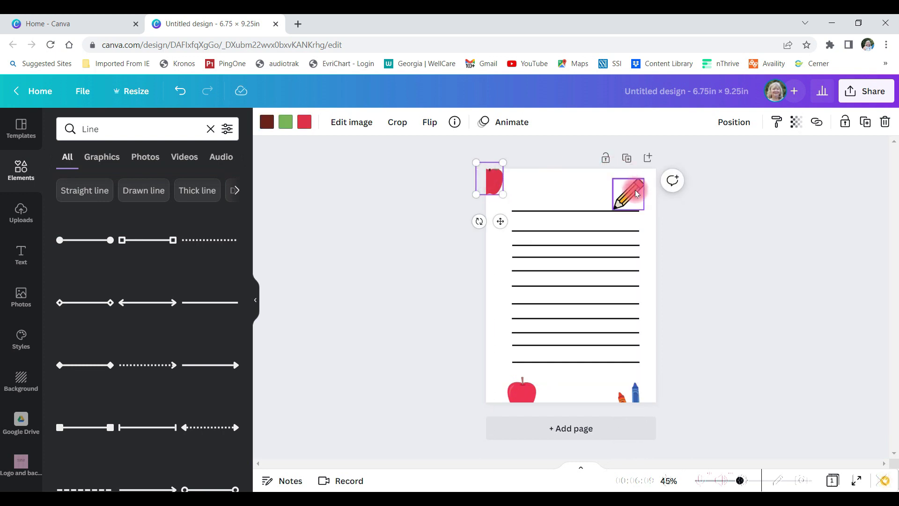
pyautogui.moveTo(635, 190); pyautogui.dragTo(654, 165)
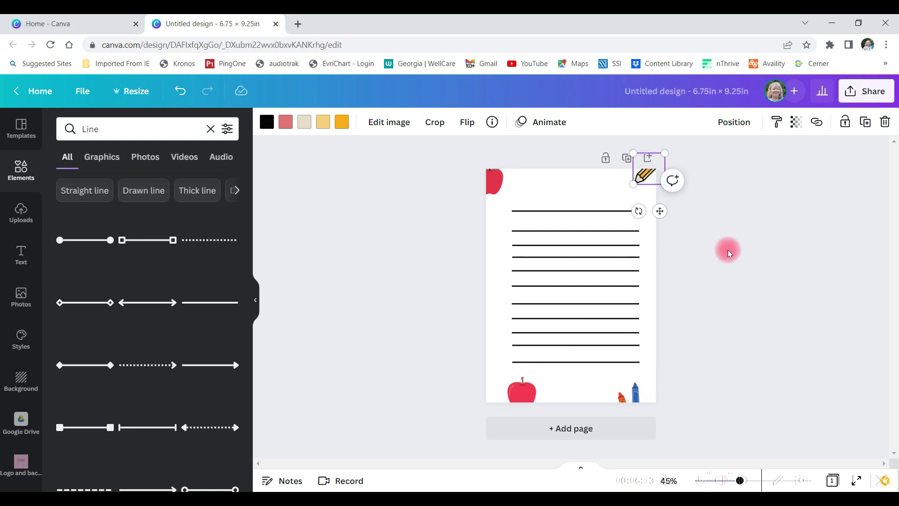
pyautogui.click(582, 290)
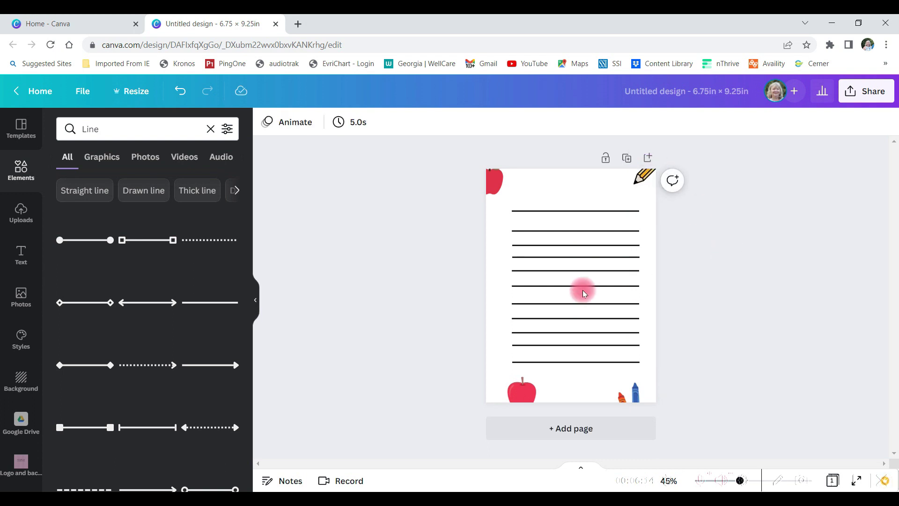
pyautogui.click(576, 212)
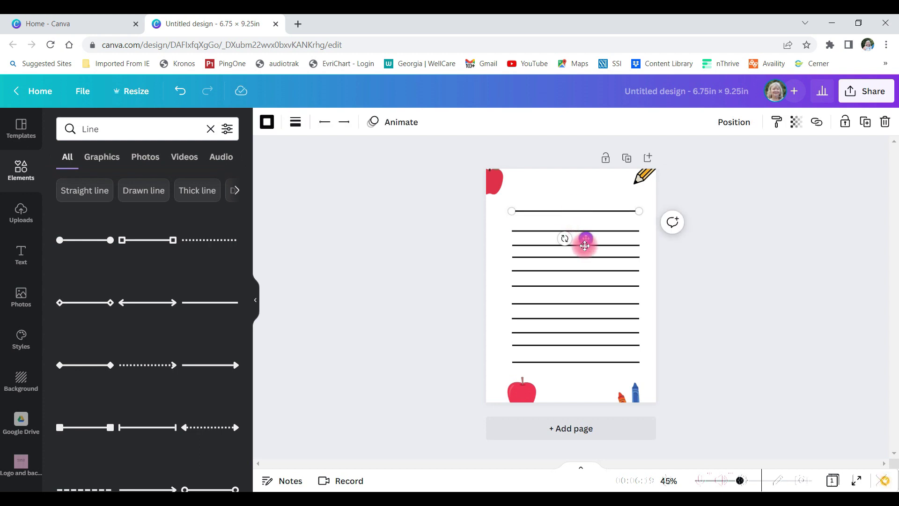
pyautogui.moveTo(584, 240); pyautogui.dragTo(584, 243)
# Step: Select all the ruled lines and combine them into a single group
pyautogui.click(748, 266)
pyautogui.hotkey('ctrl', 'z')
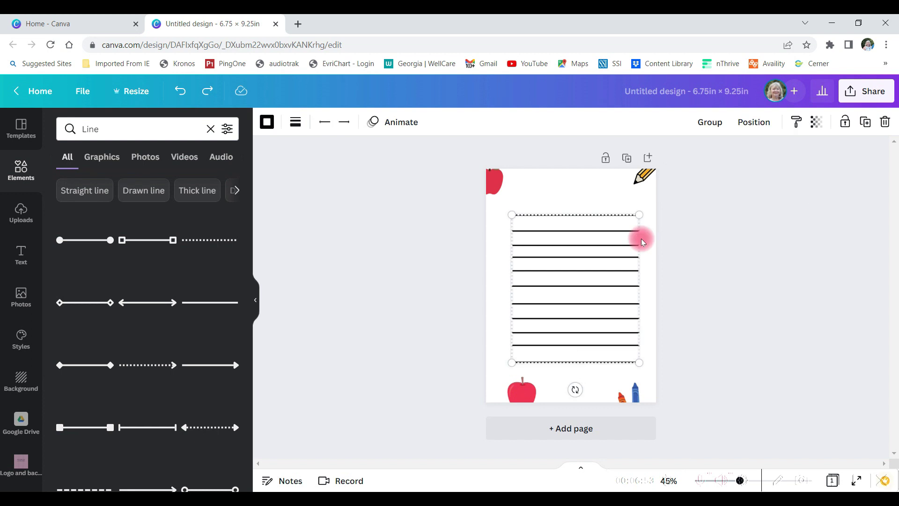
pyautogui.click(710, 124)
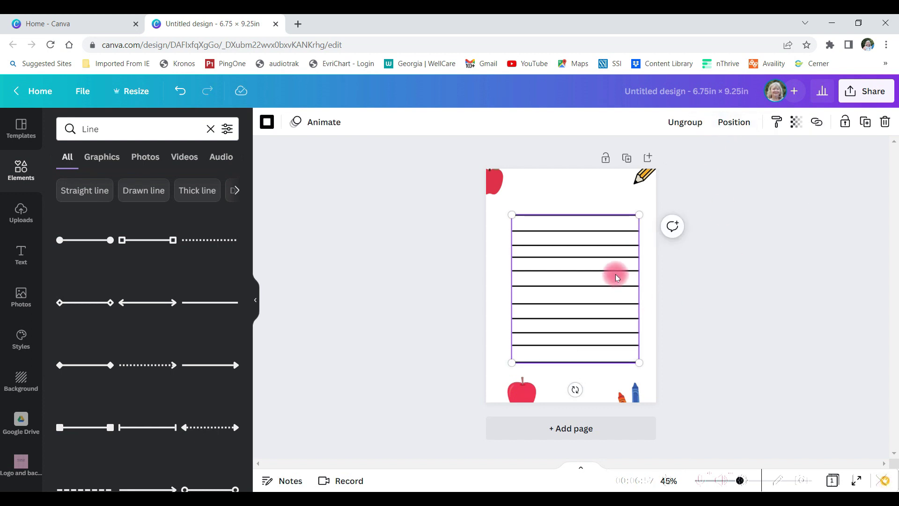
pyautogui.click(821, 245)
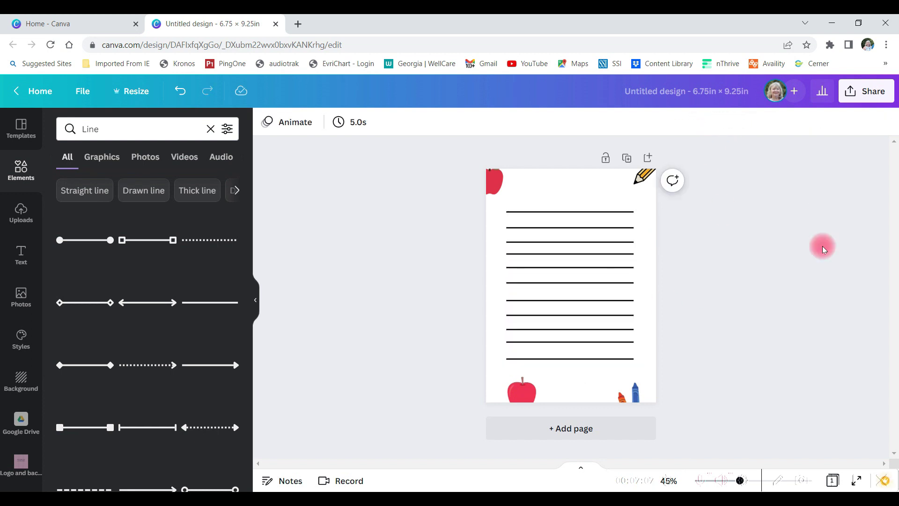
# Step: Add a heading text box in the Aloja font and select its placeholder text
pyautogui.click(22, 255)
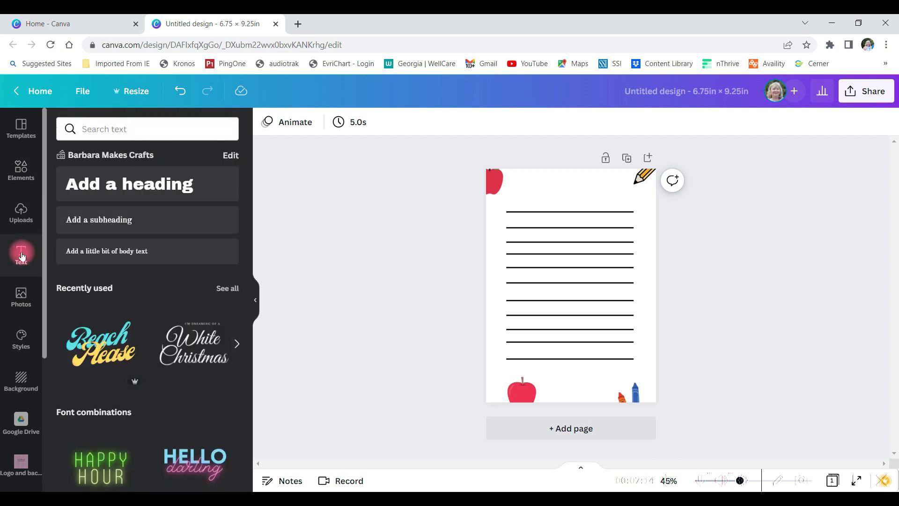
pyautogui.click(103, 188)
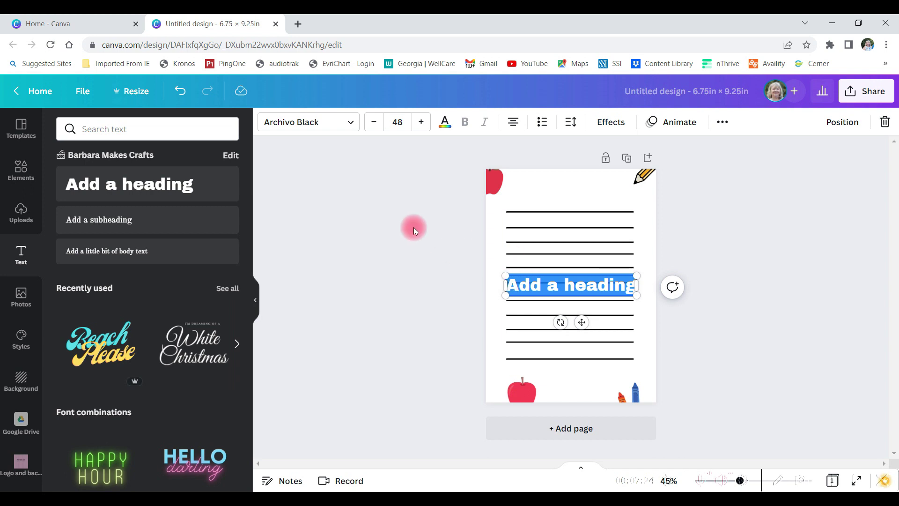
pyautogui.click(349, 124)
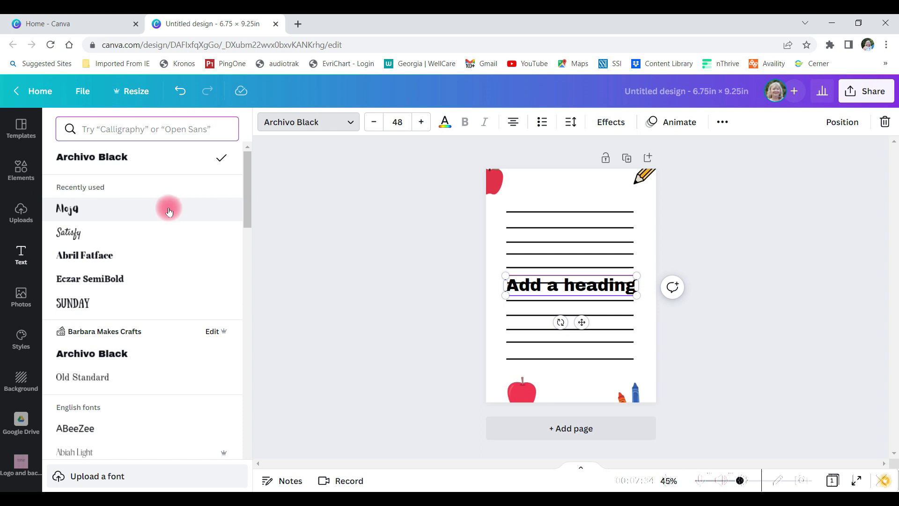
pyautogui.click(68, 213)
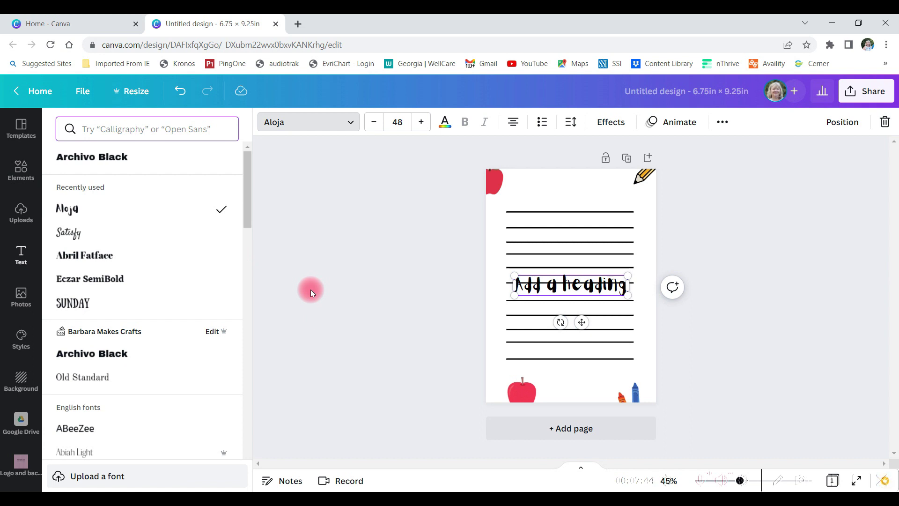
pyautogui.moveTo(623, 288); pyautogui.dragTo(622, 283)
pyautogui.doubleClick(623, 284)
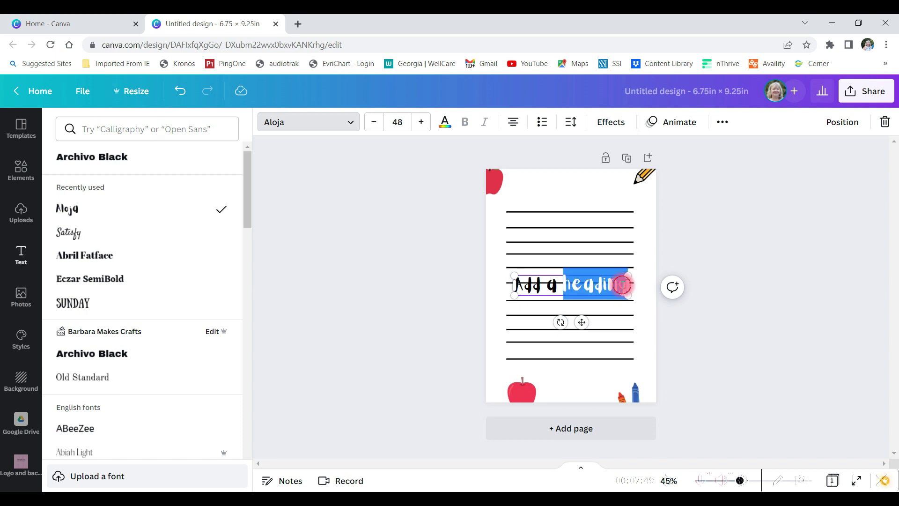
# Step: Change the heading to 'Does this bag' on the first line and add an Aloja heading 'make my papers'
pyautogui.hotkey('ctrl', 'a')
pyautogui.write('Does this bag')
pyautogui.moveTo(581, 323); pyautogui.dragTo(582, 267)
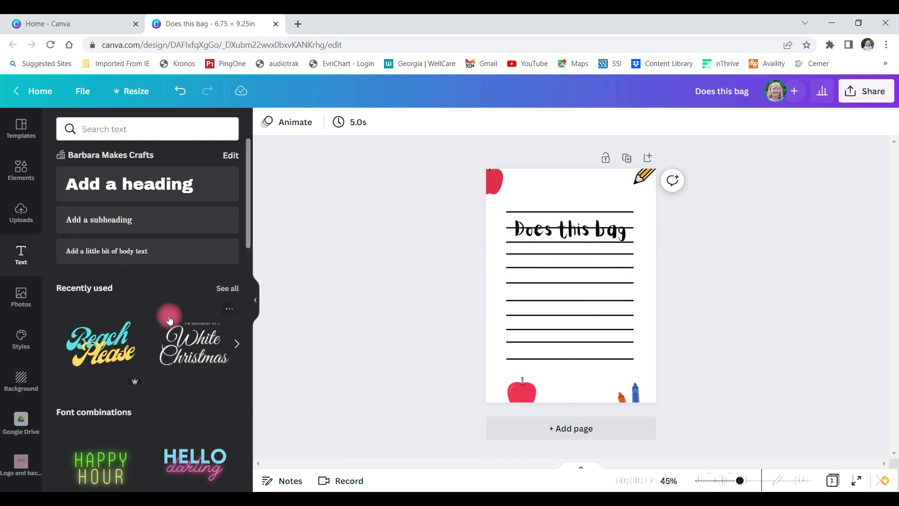
pyautogui.click(129, 184)
pyautogui.click(309, 122)
pyautogui.click(67, 157)
pyautogui.write('make my')
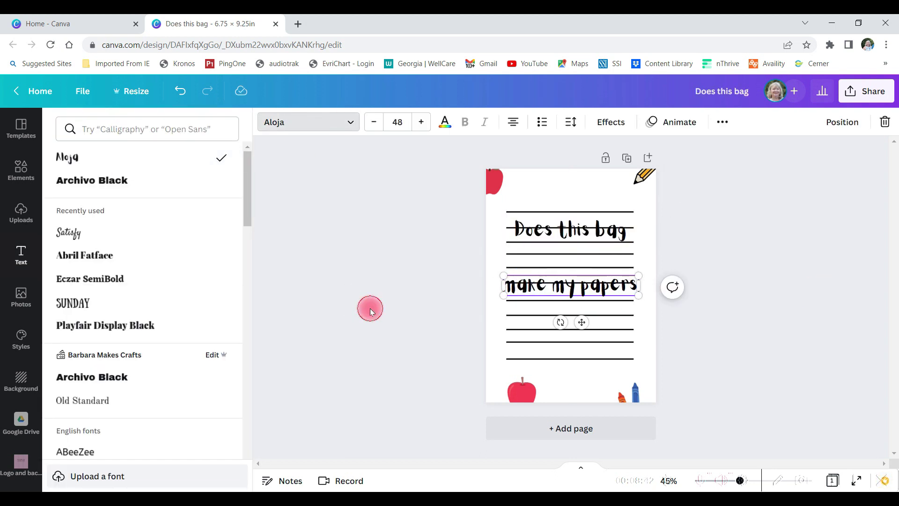
pyautogui.write(' papers')
# Step: Add a third Aloja heading 'look graed', add 'bag' to the second line, and move both onto the lines
pyautogui.click(21, 255)
pyautogui.click(130, 183)
pyautogui.click(309, 122)
pyautogui.click(67, 157)
pyautogui.write('look graed')
pyautogui.click(589, 226)
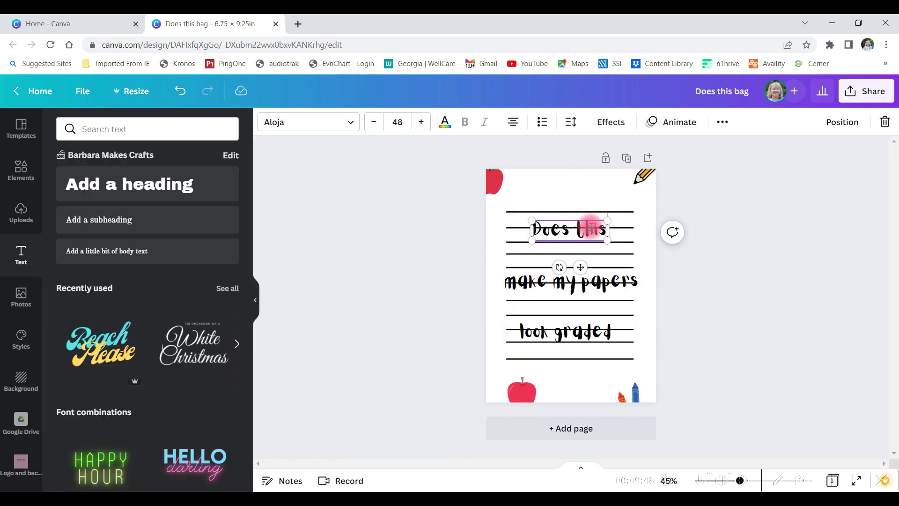
pyautogui.click(564, 281)
pyautogui.write('bag')
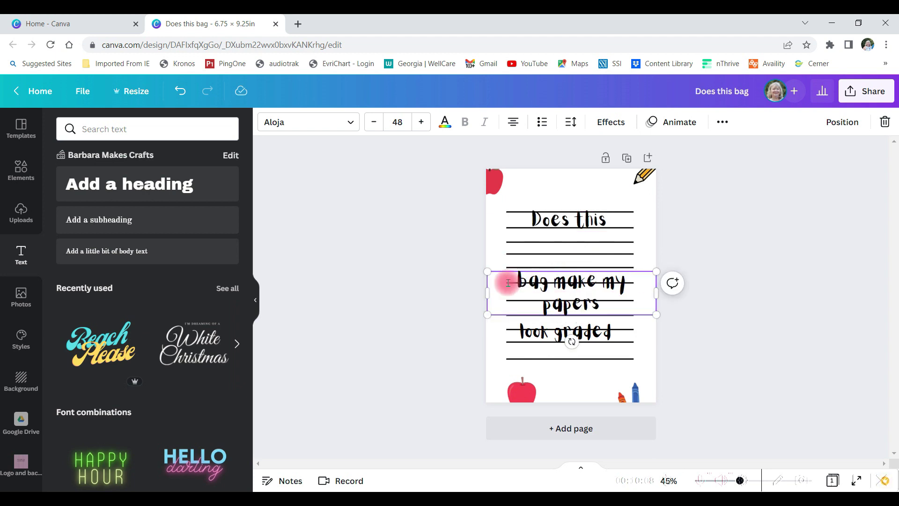
pyautogui.click(754, 329)
pyautogui.moveTo(583, 295); pyautogui.dragTo(583, 267)
pyautogui.moveTo(588, 335); pyautogui.dragTo(588, 315)
pyautogui.click(772, 291)
# Step: Rearrange the apple, pencil, apple-on-books and tilted crayons around the text
pyautogui.click(534, 202)
pyautogui.click(494, 182)
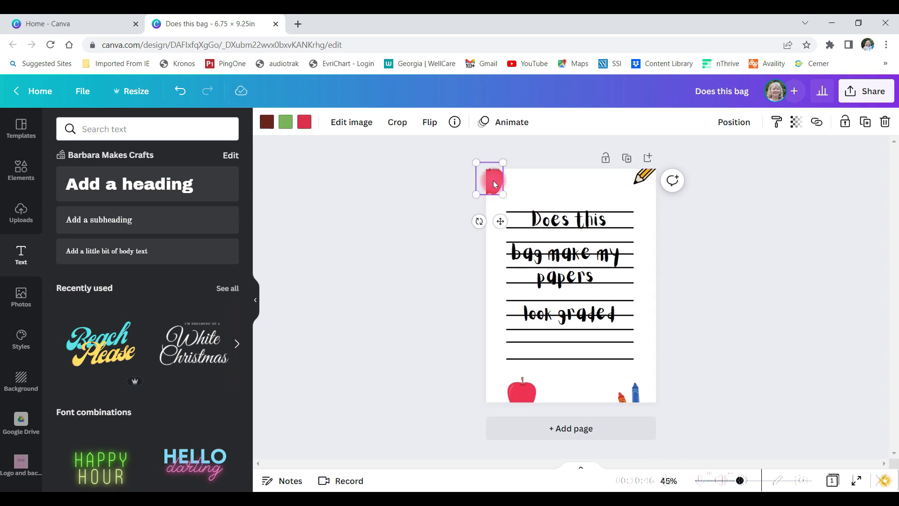
pyautogui.moveTo(501, 216); pyautogui.dragTo(519, 246)
pyautogui.moveTo(498, 189); pyautogui.dragTo(501, 193)
pyautogui.click(644, 174)
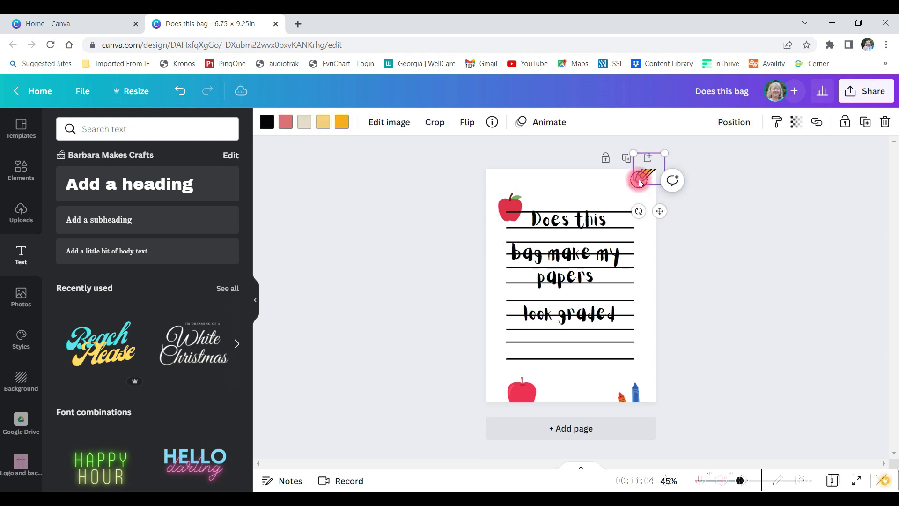
pyautogui.moveTo(642, 164); pyautogui.dragTo(625, 206)
pyautogui.click(734, 121)
pyautogui.moveTo(522, 393); pyautogui.dragTo(525, 349)
pyautogui.moveTo(629, 393); pyautogui.dragTo(618, 314)
pyautogui.moveTo(618, 346); pyautogui.dragTo(597, 367)
pyautogui.click(795, 343)
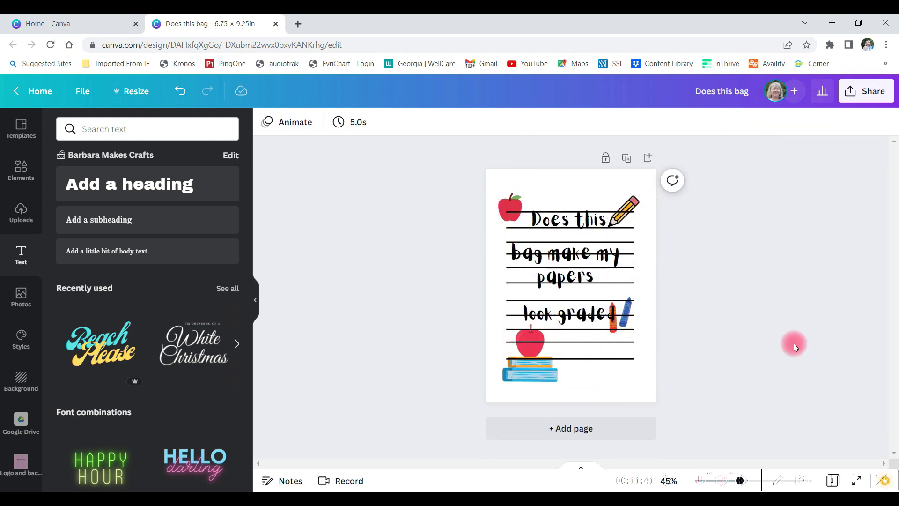
# Step: Remove 'papers' from the second line and recreate it as its own Aloja heading
pyautogui.click(577, 276)
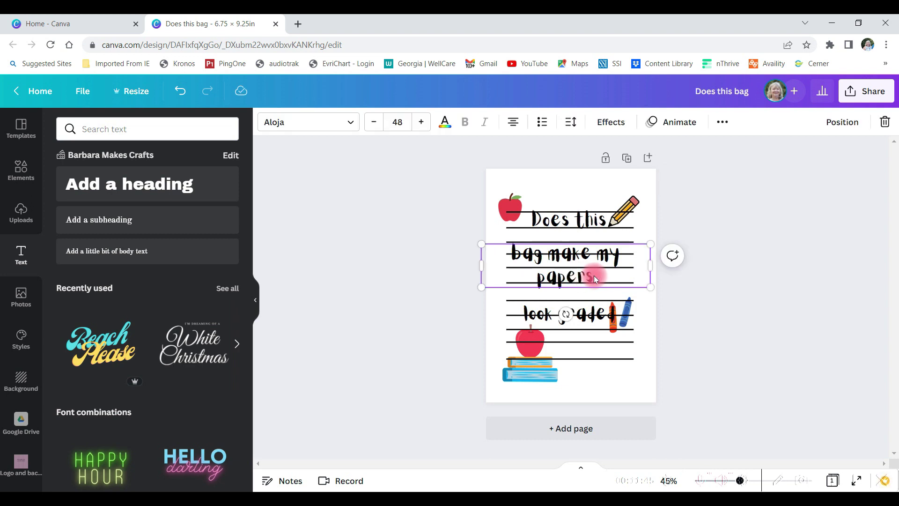
pyautogui.doubleClick(596, 277)
pyautogui.press('BackSpace')
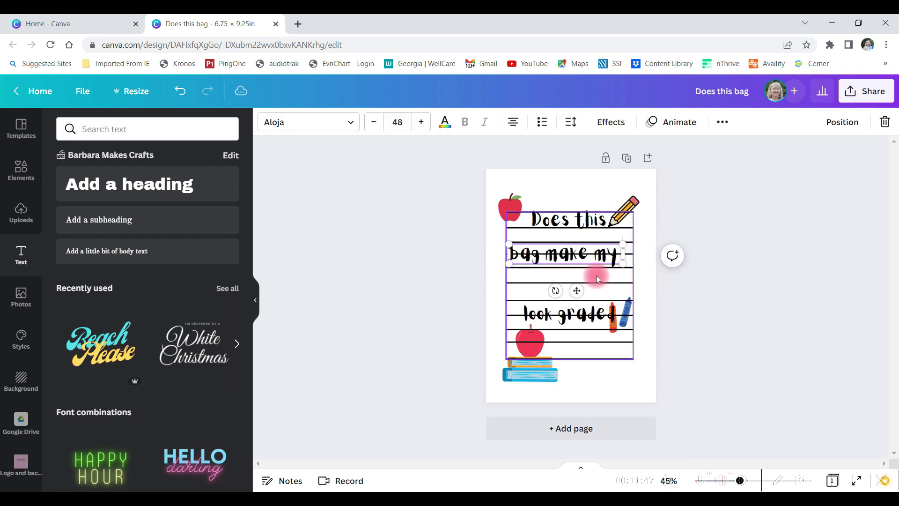
pyautogui.click(140, 183)
pyautogui.click(308, 121)
pyautogui.click(67, 157)
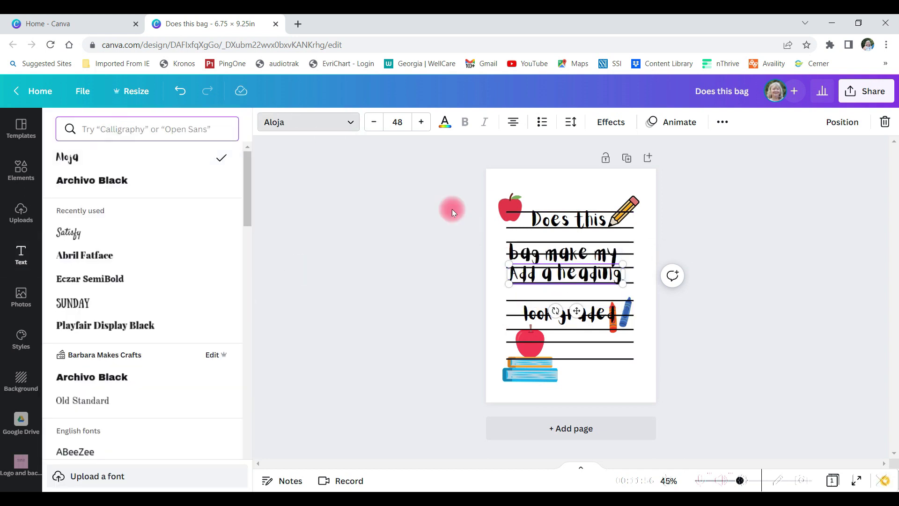
pyautogui.doubleClick(604, 269)
pyautogui.press('BackSpace')
pyautogui.press('BackSpace')
pyautogui.press('BackSpace')
pyautogui.press('BackSpace')
pyautogui.press('BackSpace')
pyautogui.press('BackSpace')
pyautogui.write('papers')
pyautogui.click(569, 321)
# Step: Place 'papers' under 'bag make my', centre it horizontally, and try centring 'look graded'
pyautogui.click(581, 255)
pyautogui.moveTo(577, 285); pyautogui.dragTo(577, 291)
pyautogui.click(757, 283)
pyautogui.click(604, 285)
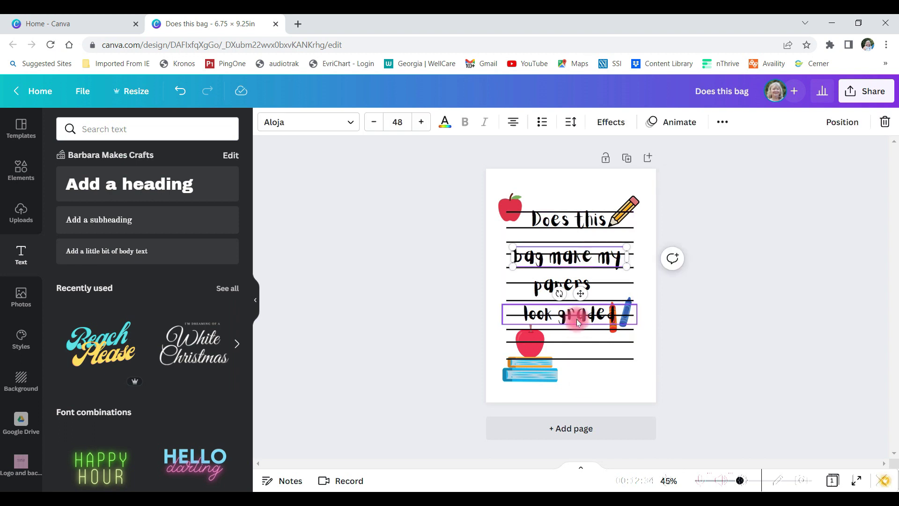
pyautogui.click(842, 122)
pyautogui.click(789, 224)
pyautogui.click(842, 121)
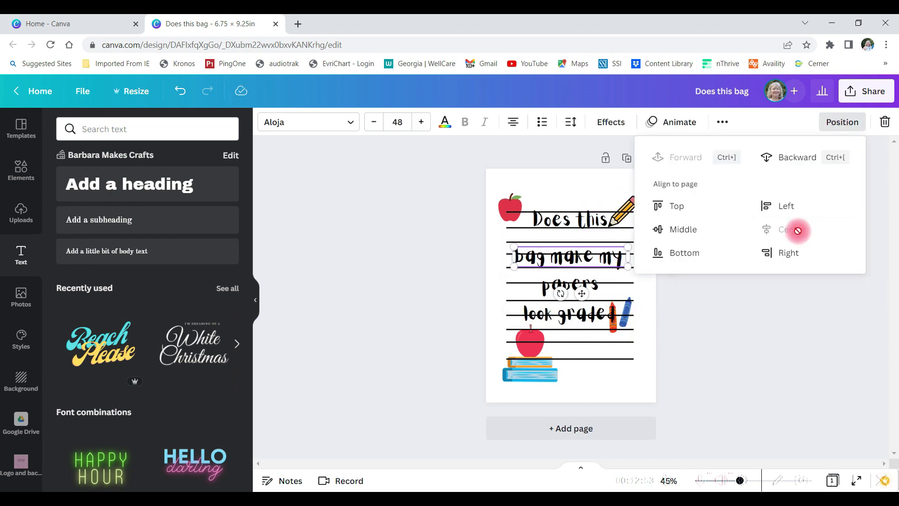
pyautogui.click(569, 315)
pyautogui.click(841, 123)
pyautogui.click(841, 123)
pyautogui.click(746, 341)
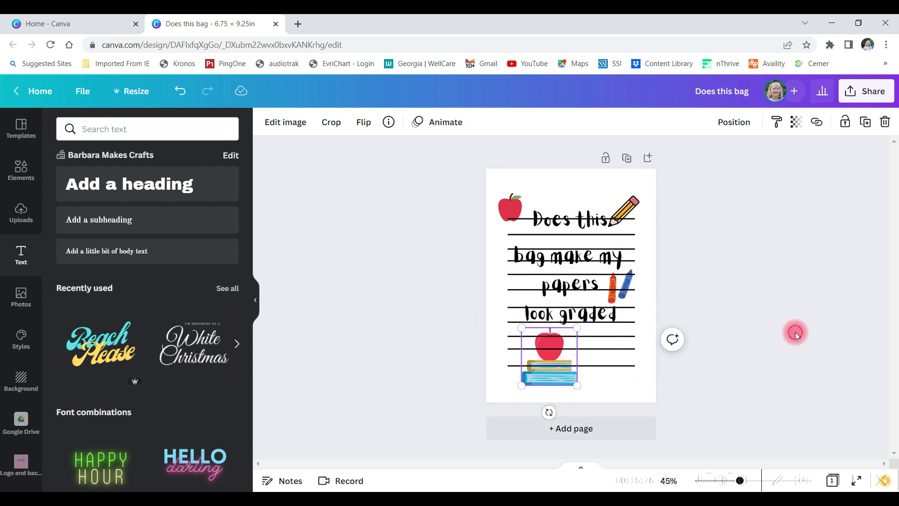
pyautogui.click(795, 333)
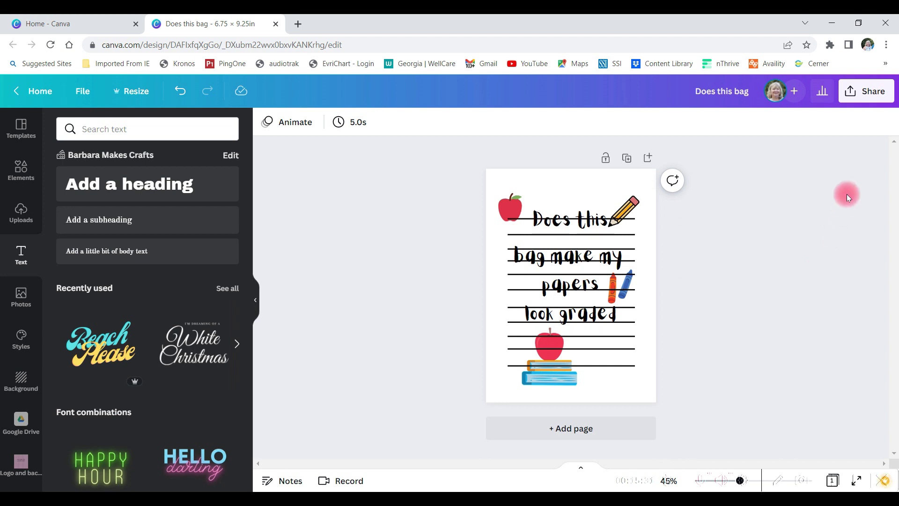
# Step: Download the design as 'Does this bag.png', a PNG with transparent background
pyautogui.click(871, 94)
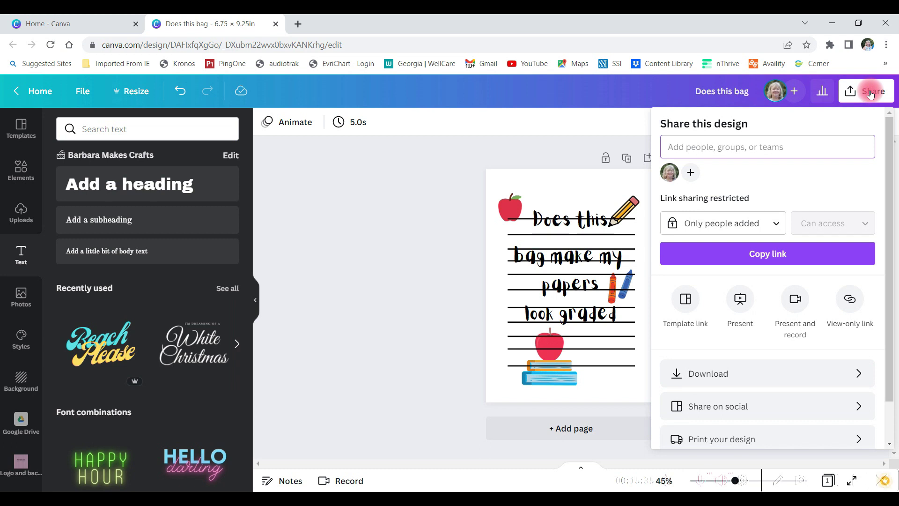
pyautogui.click(710, 375)
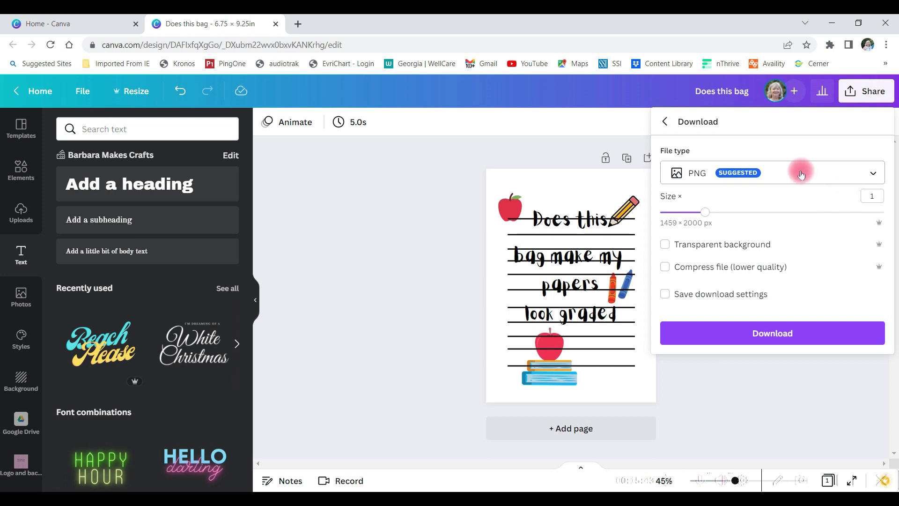
pyautogui.click(664, 245)
pyautogui.click(765, 335)
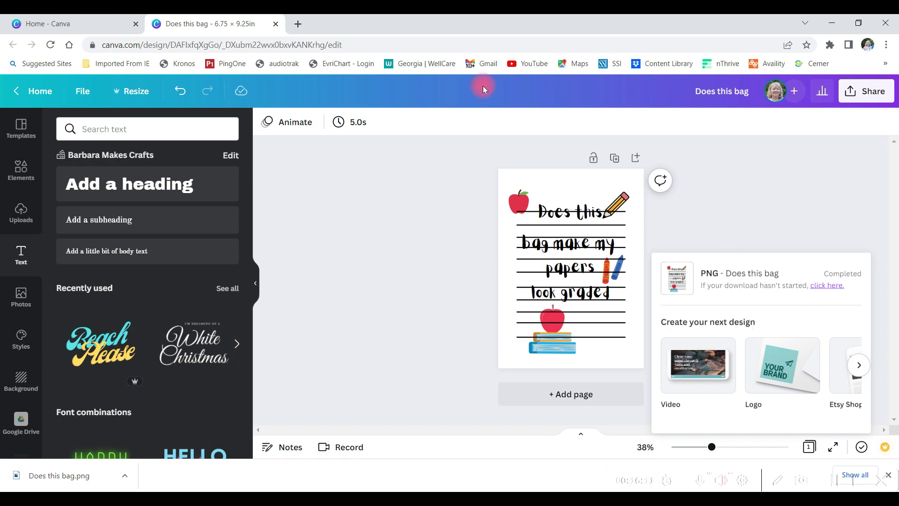
# Step: Close the Canva design, start a new Cricut Design Space project and go to image upload
pyautogui.click(275, 23)
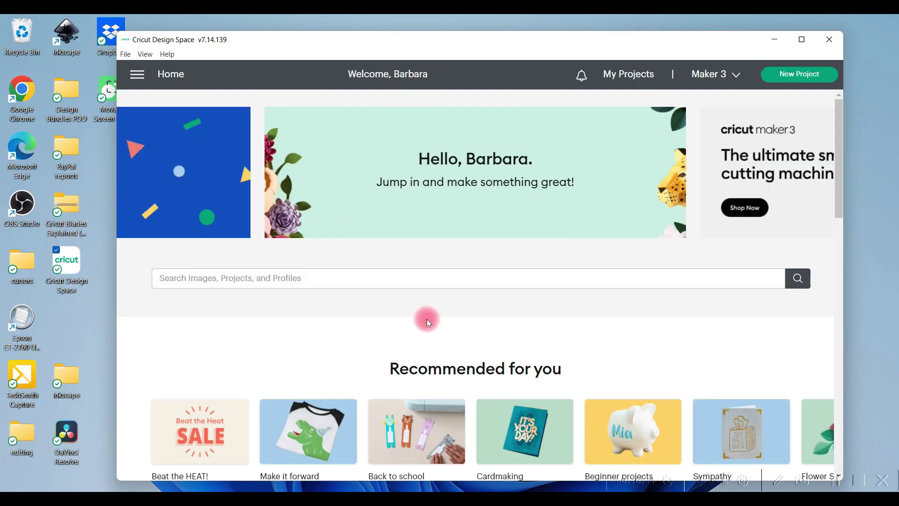
pyautogui.click(785, 73)
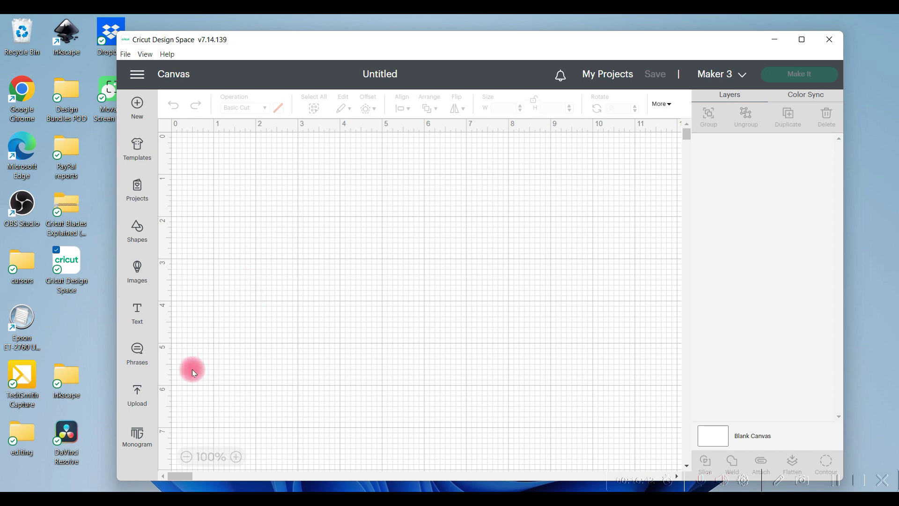
pyautogui.click(138, 396)
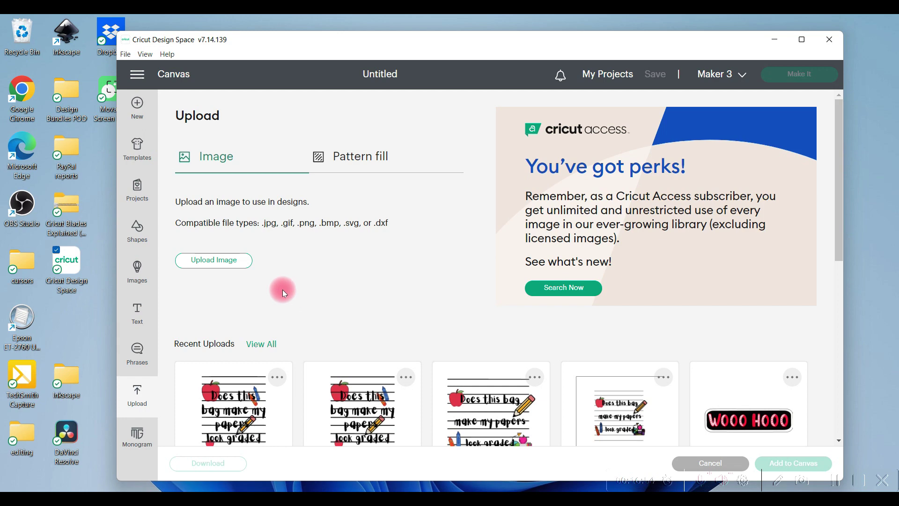
# Step: Start a new upload and load the Does this bag PNG from the Downloads folder
pyautogui.click(219, 261)
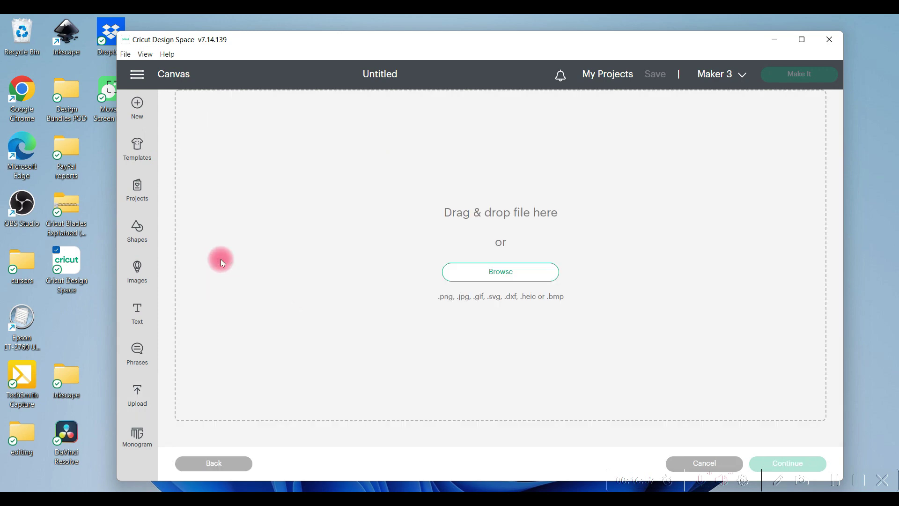
pyautogui.click(503, 275)
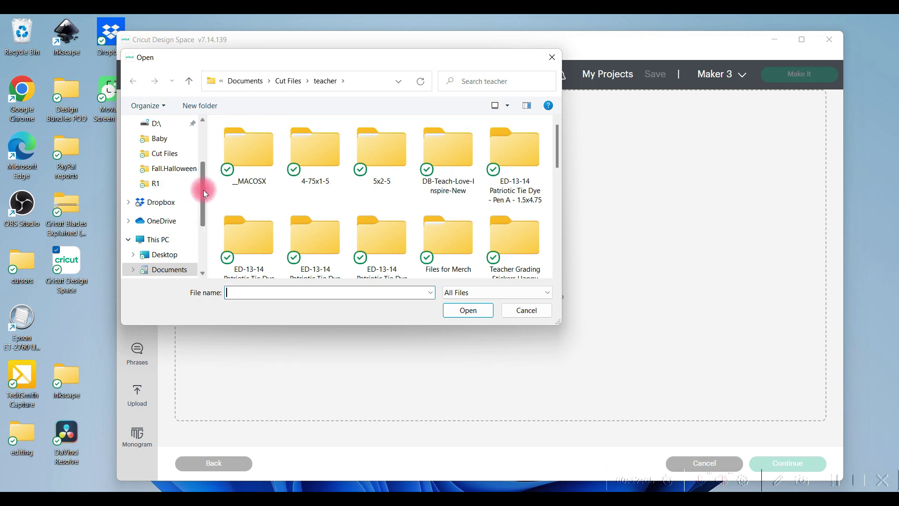
pyautogui.moveTo(204, 190); pyautogui.dragTo(199, 122)
pyautogui.click(174, 158)
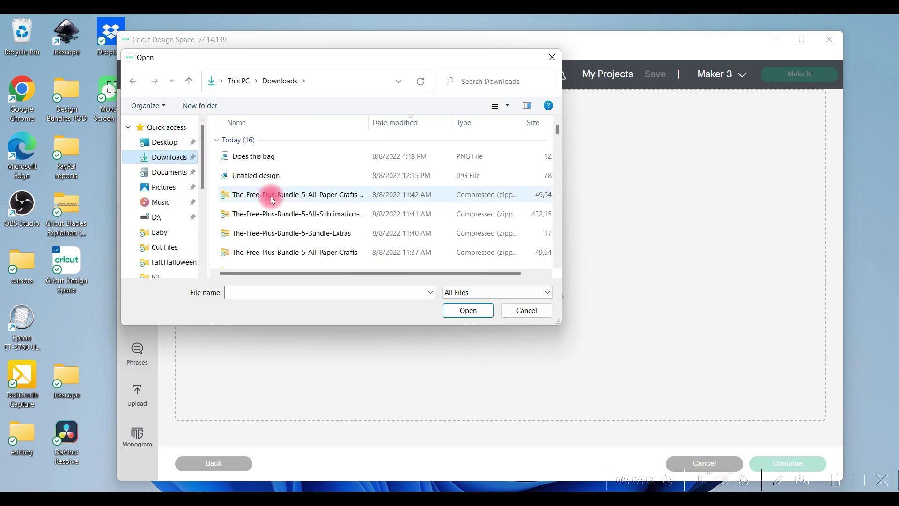
pyautogui.doubleClick(264, 156)
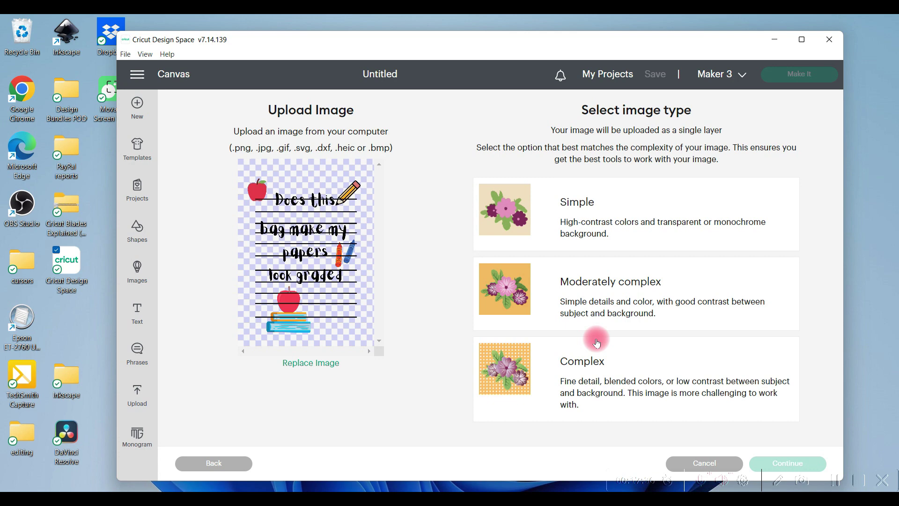
# Step: Mark the upload as a Complex image and continue without removing its background
pyautogui.click(599, 378)
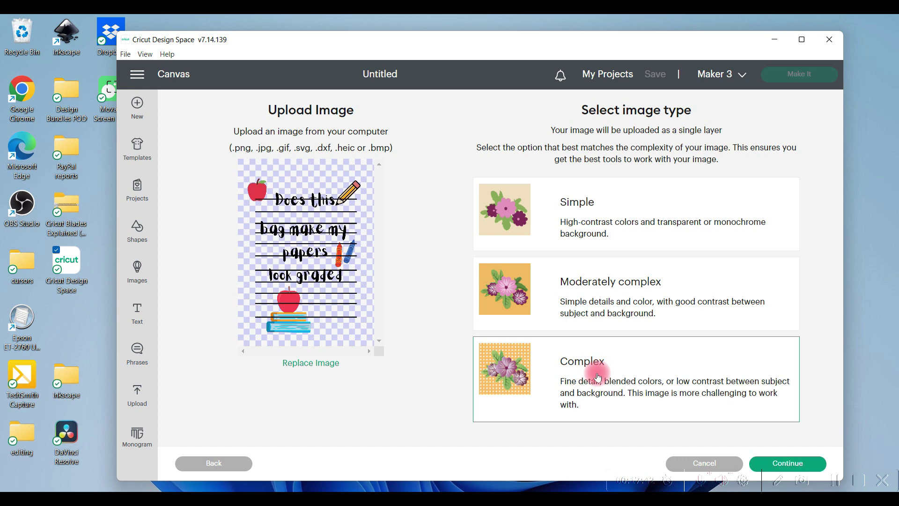
pyautogui.click(788, 464)
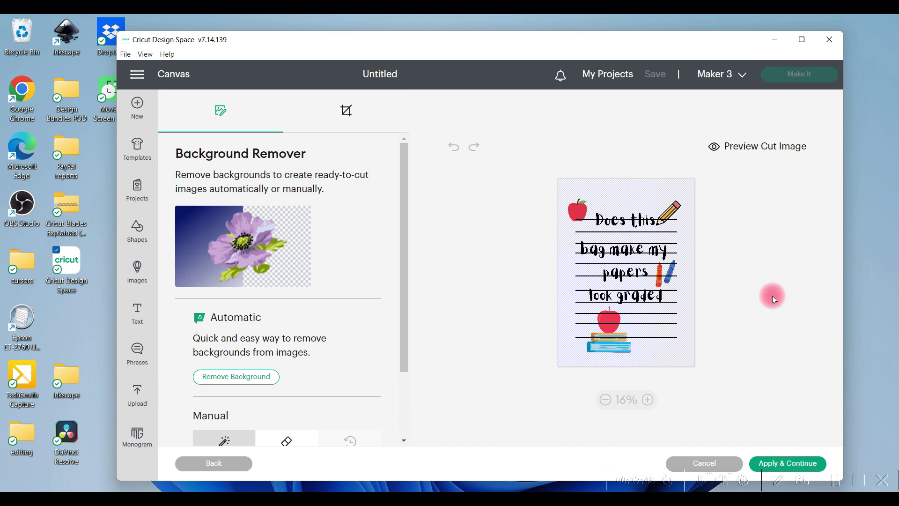
pyautogui.click(775, 463)
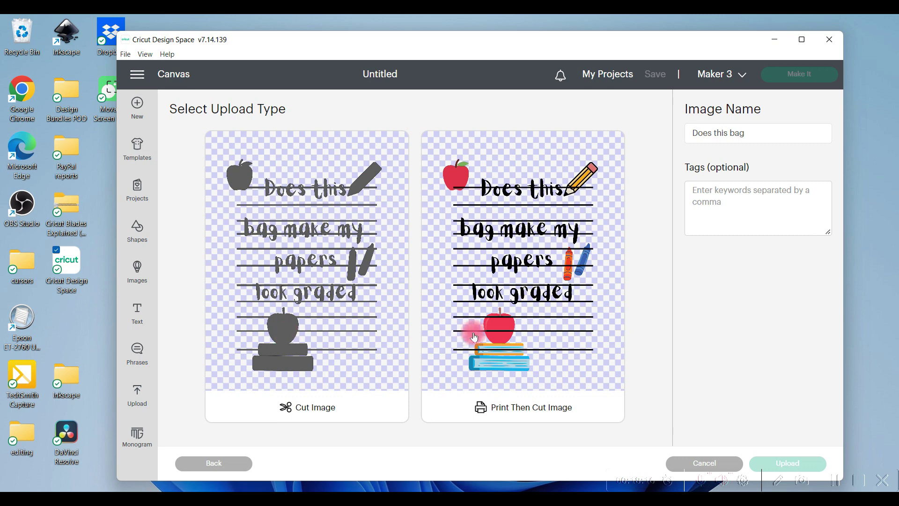
# Step: Save the Does this bag image as Print Then Cut and add it from Recent Uploads to the canvas
pyautogui.click(511, 272)
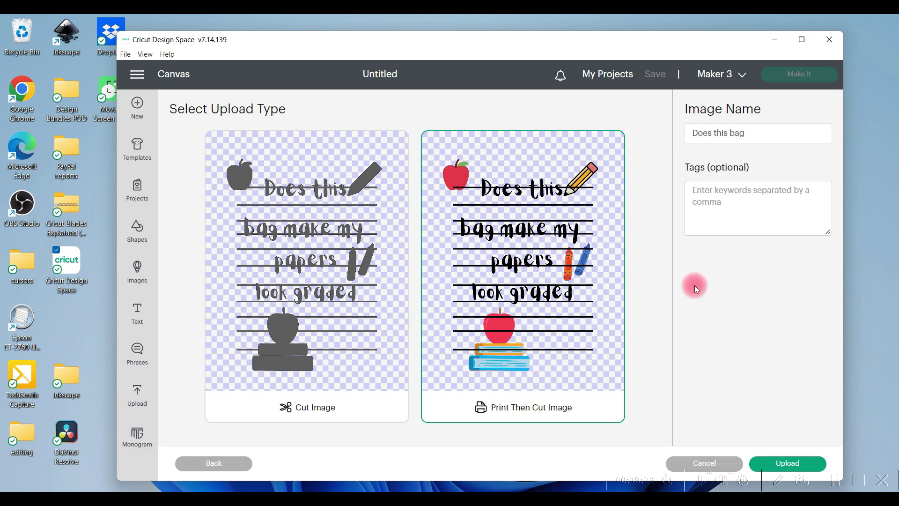
pyautogui.click(785, 462)
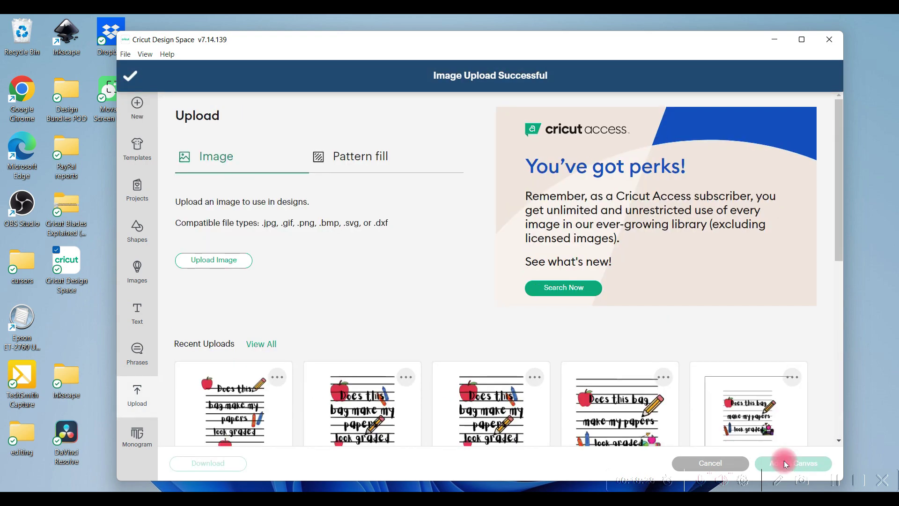
pyautogui.click(231, 407)
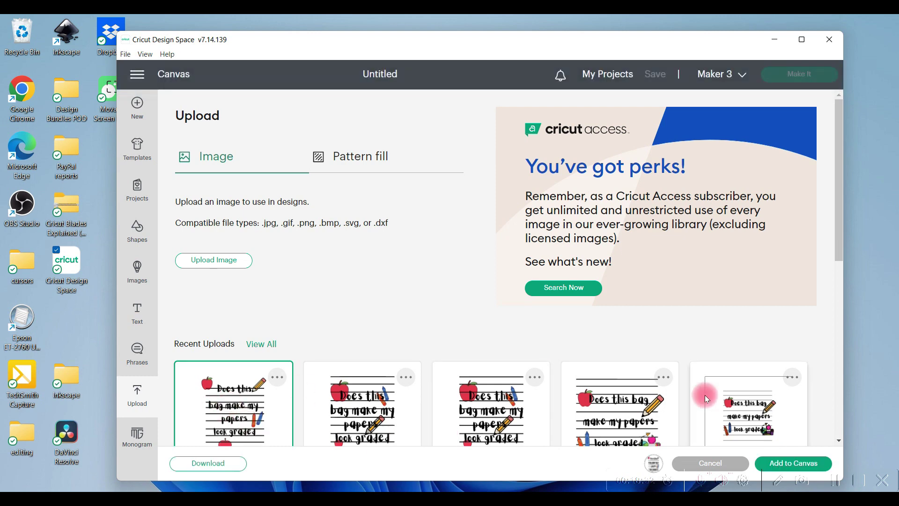
pyautogui.click(795, 463)
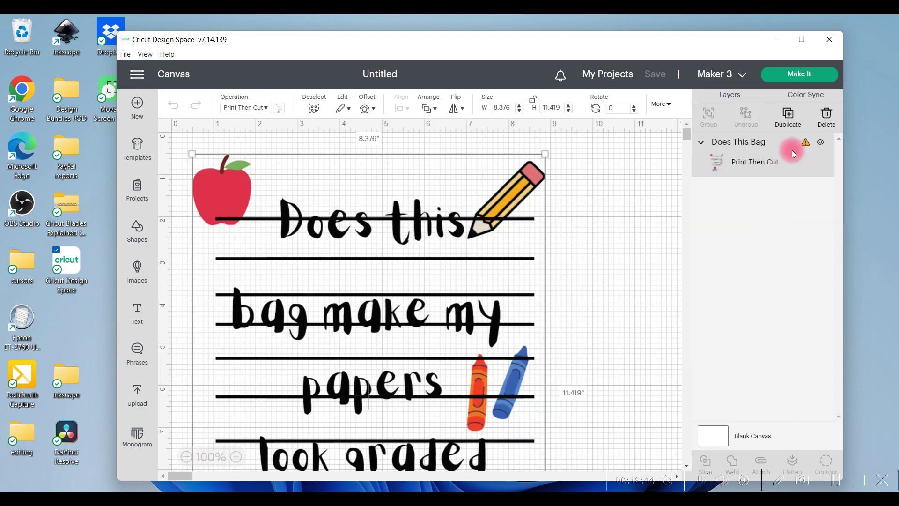
# Step: Unlock the proportions and resize the Does This Bag image to 6.75 W × 9.25 H inches
pyautogui.click(805, 146)
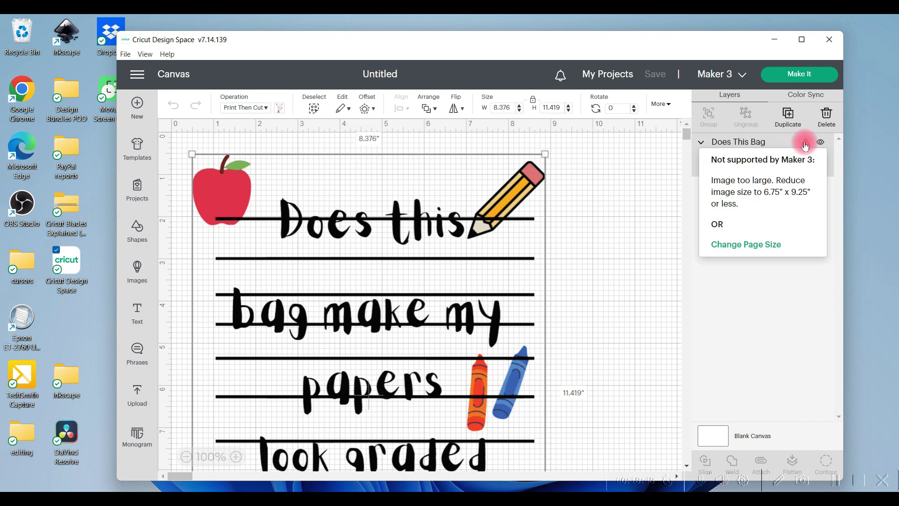
pyautogui.click(662, 330)
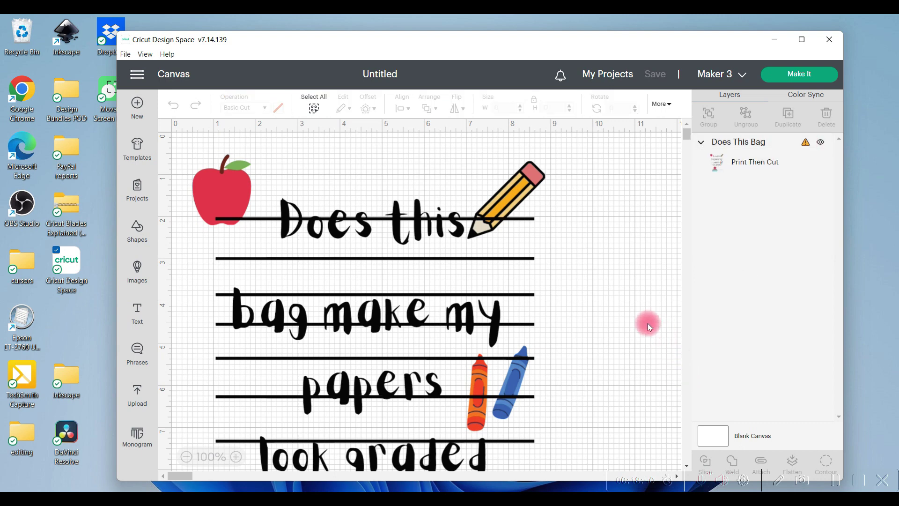
pyautogui.click(374, 296)
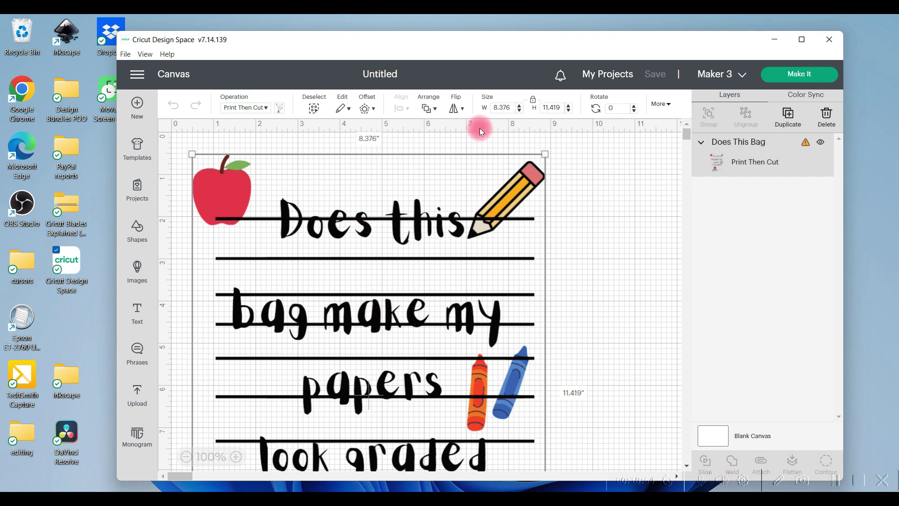
pyautogui.click(533, 106)
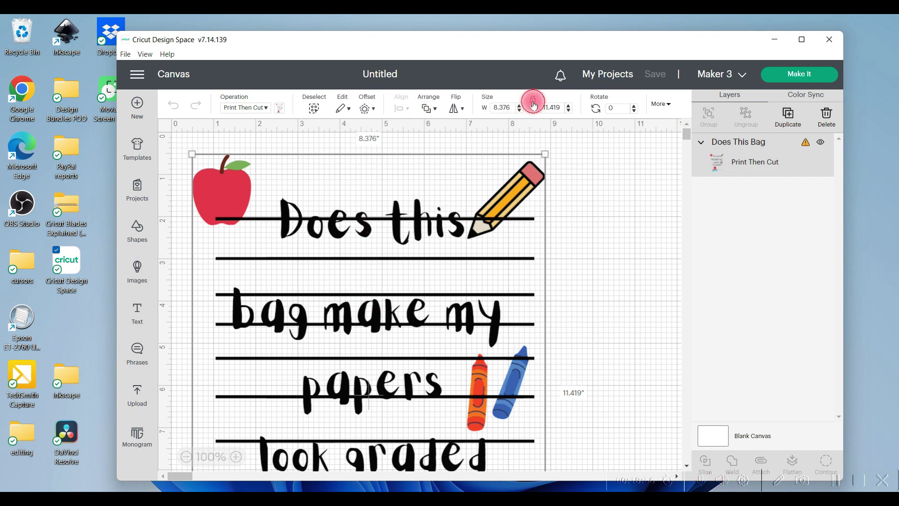
pyautogui.click(514, 108)
pyautogui.write('6.7')
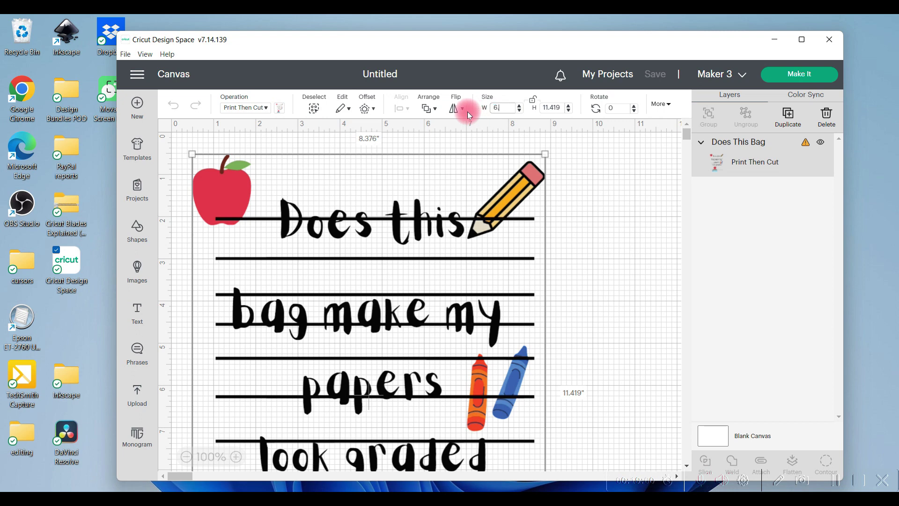
pyautogui.write('5')
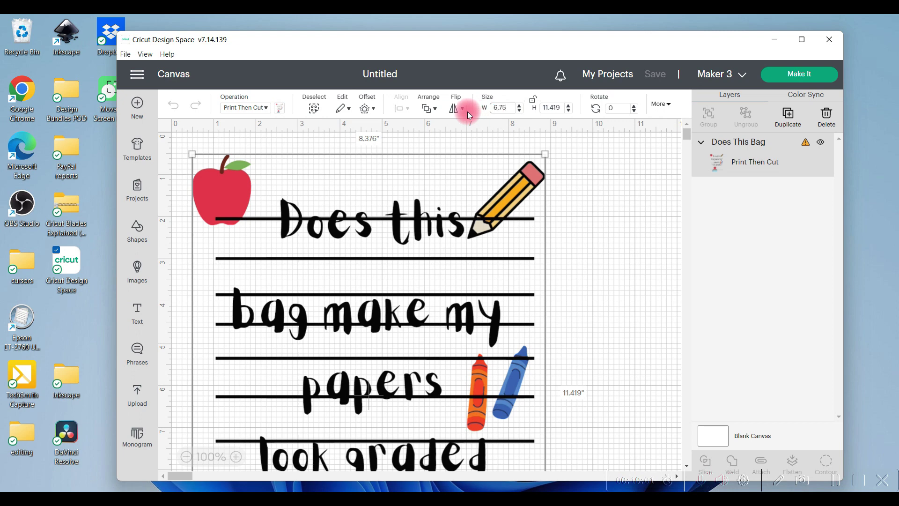
pyautogui.click(560, 107)
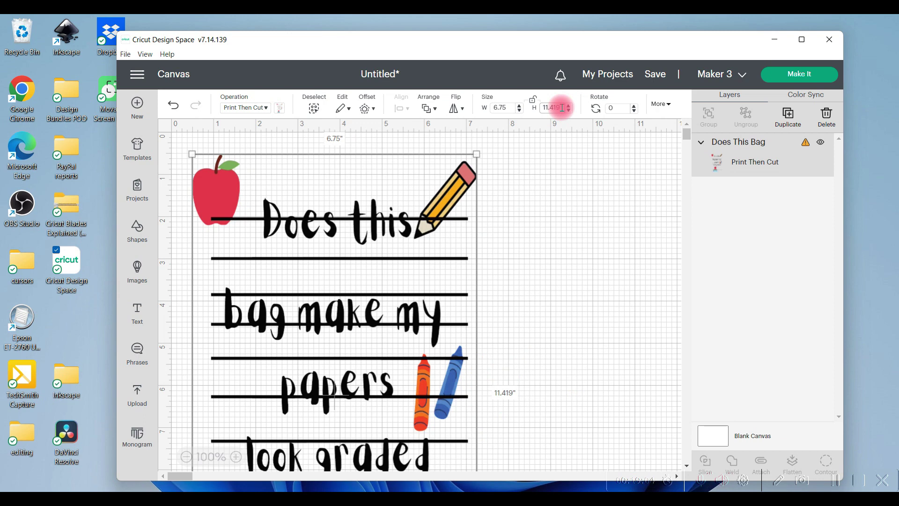
pyautogui.press('BackSpace')
pyautogui.press('BackSpace')
pyautogui.write('9.25')
pyautogui.click(533, 99)
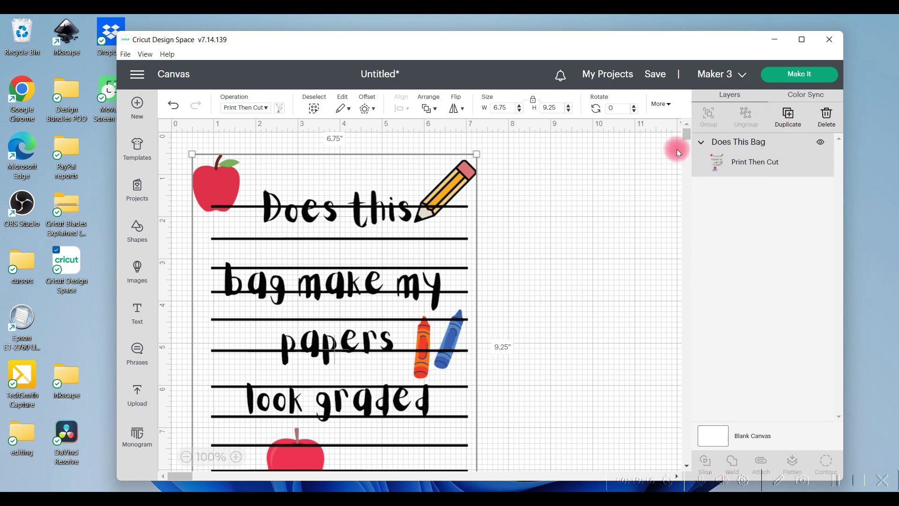
pyautogui.click(187, 457)
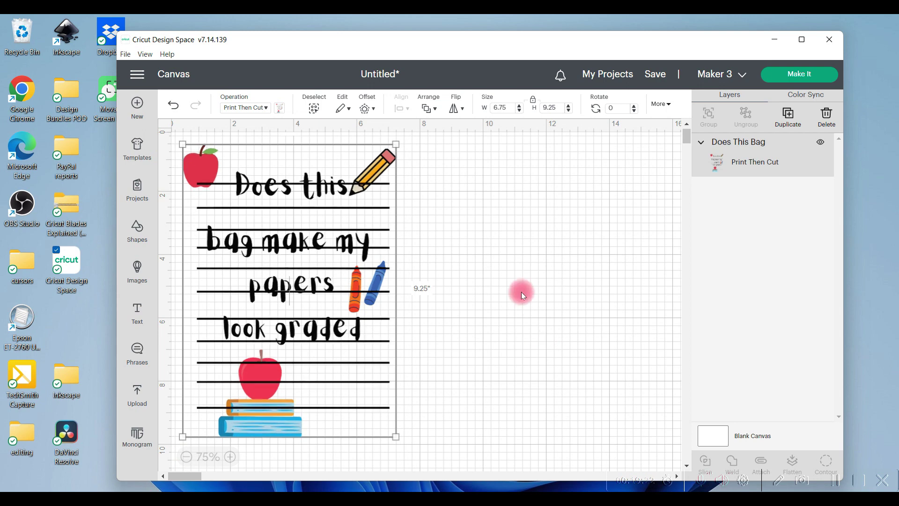
pyautogui.click(480, 241)
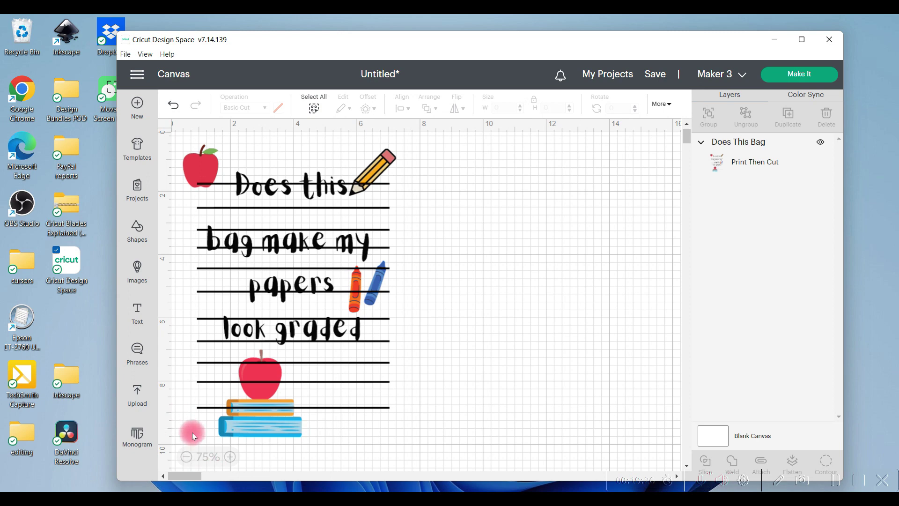
pyautogui.moveTo(195, 435)
pyautogui.mouseDown()
pyautogui.moveTo(227, 437)
pyautogui.moveTo(201, 428)
pyautogui.mouseUp()
pyautogui.click(612, 235)
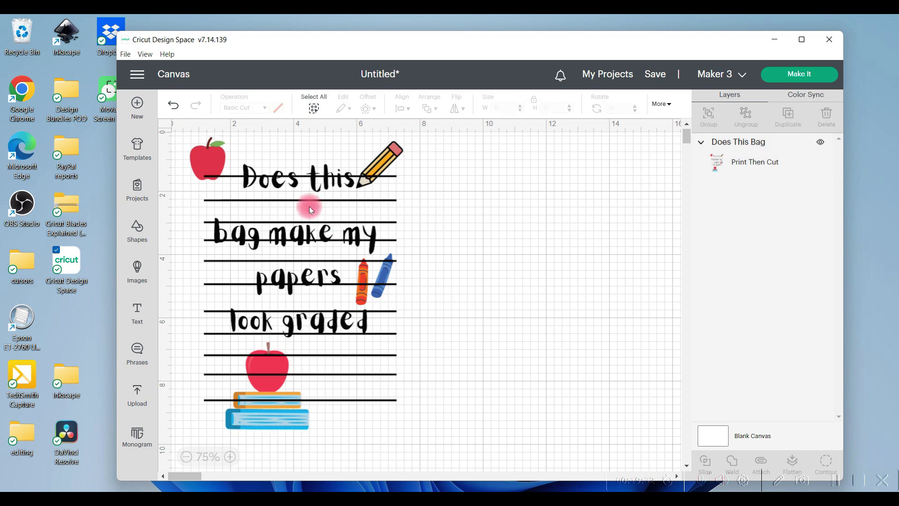
pyautogui.click(313, 111)
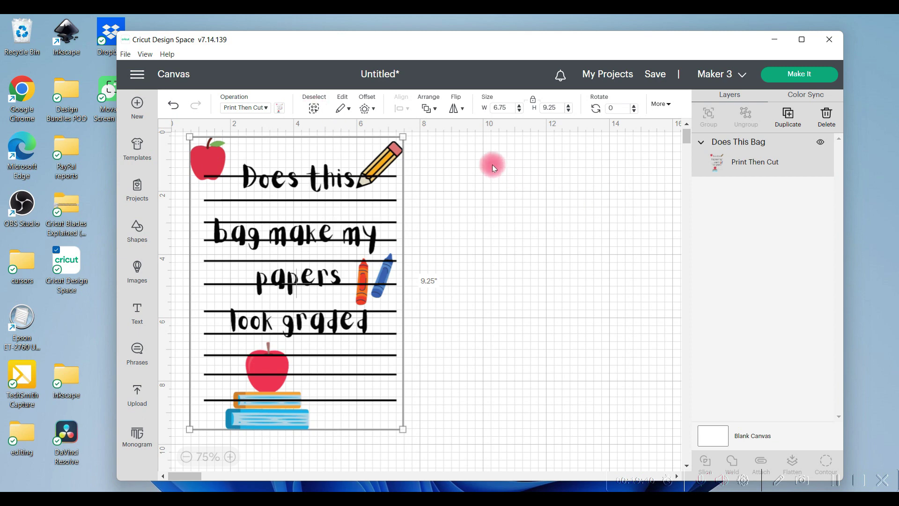
# Step: Create an offset outline with a smaller distance and move the notepad design to its right
pyautogui.click(375, 111)
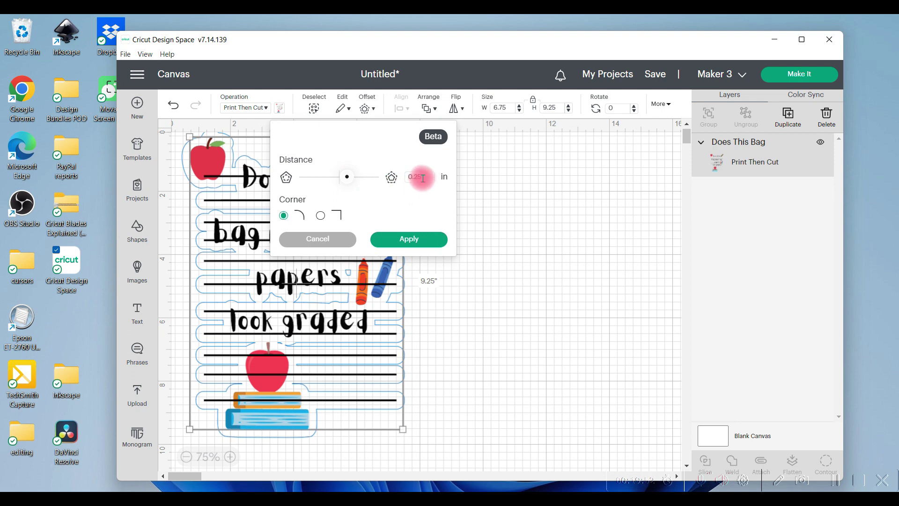
pyautogui.moveTo(424, 177); pyautogui.dragTo(411, 177)
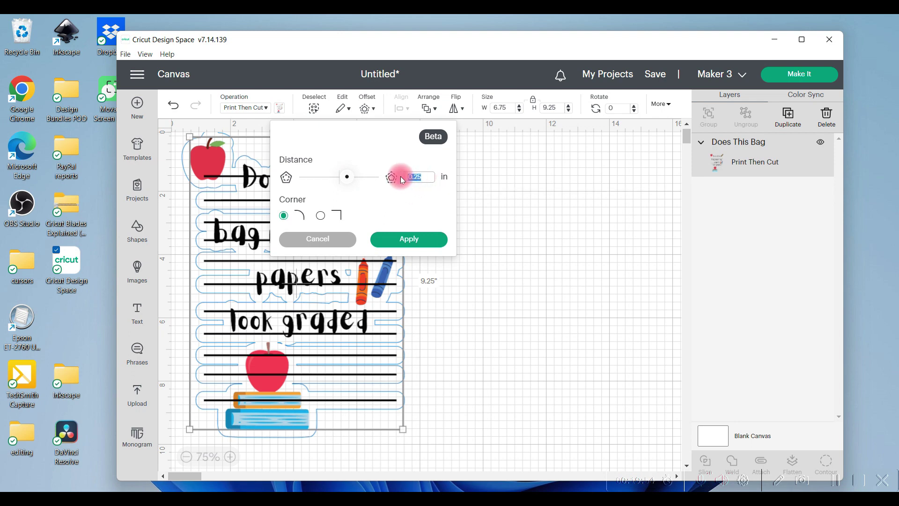
pyautogui.press('BackSpace')
pyautogui.click(405, 240)
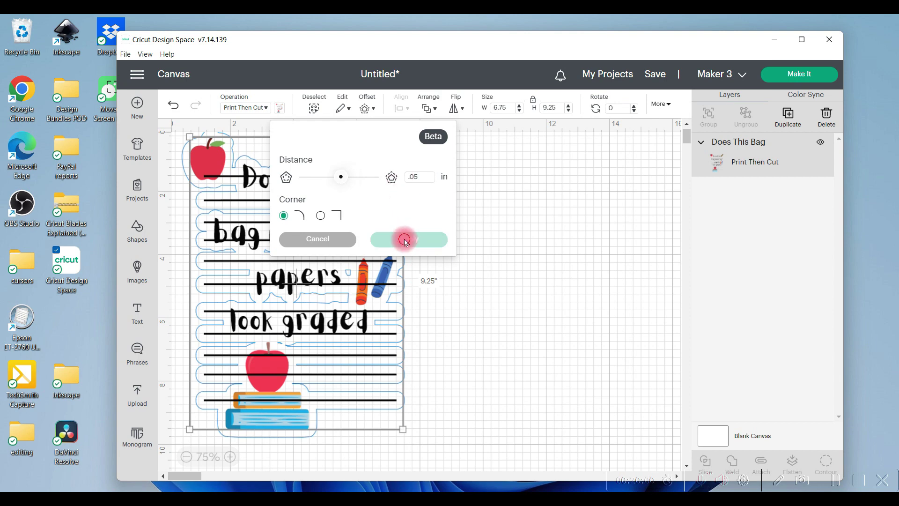
pyautogui.moveTo(324, 233); pyautogui.dragTo(309, 233)
pyautogui.click(367, 109)
pyautogui.click(426, 176)
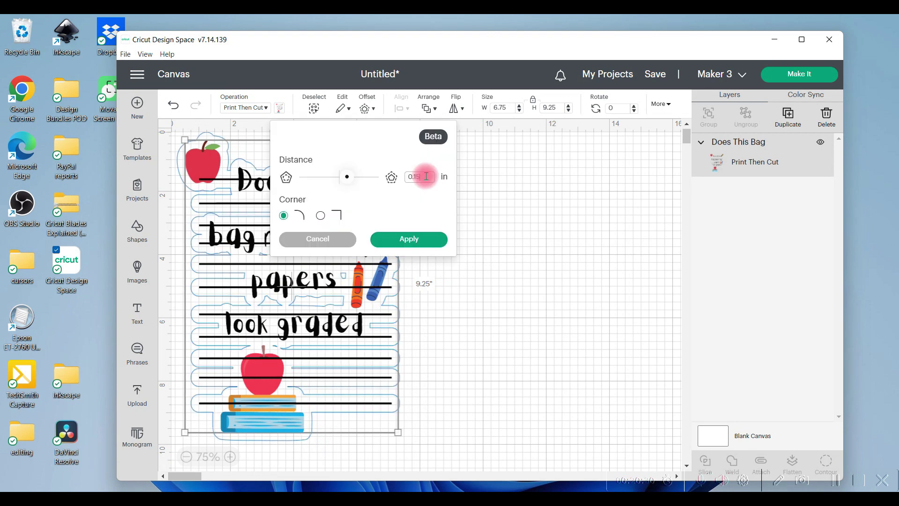
pyautogui.press('Return')
pyautogui.moveTo(282, 227); pyautogui.dragTo(522, 230)
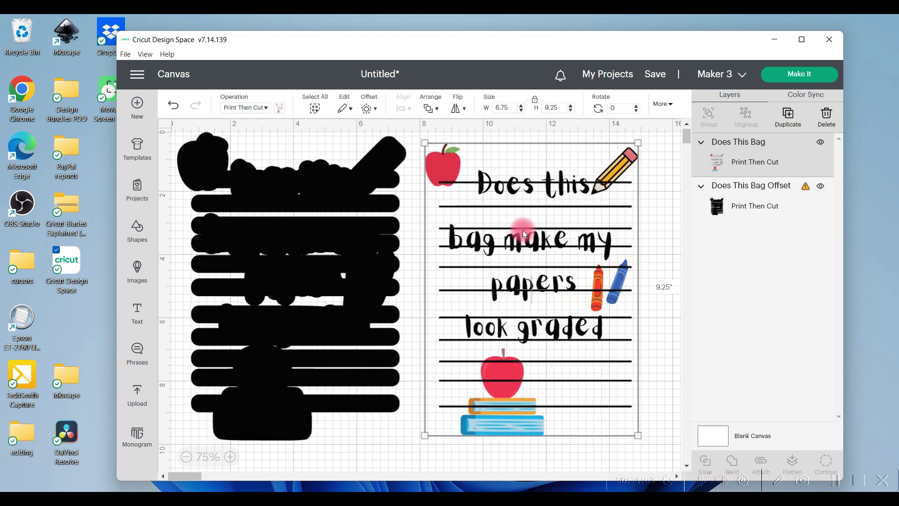
# Step: Change the offset shape's colour from black to white
pyautogui.click(255, 247)
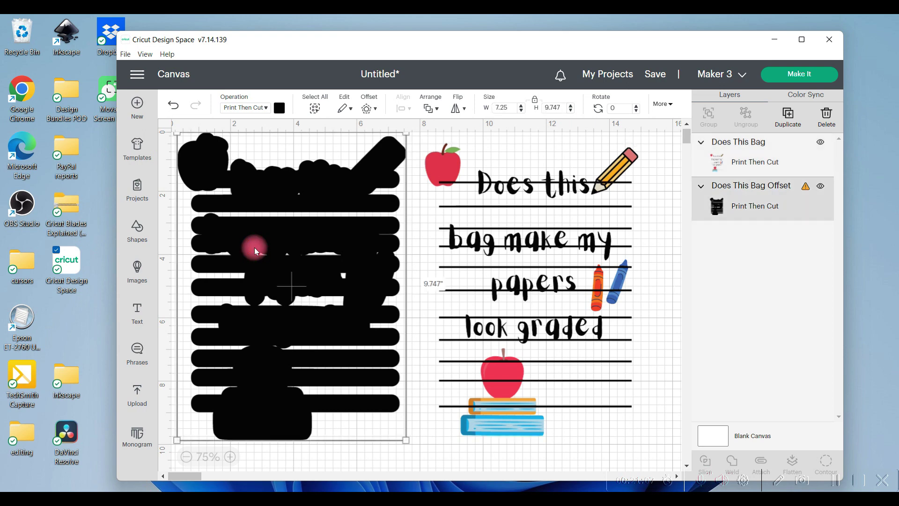
pyautogui.click(278, 108)
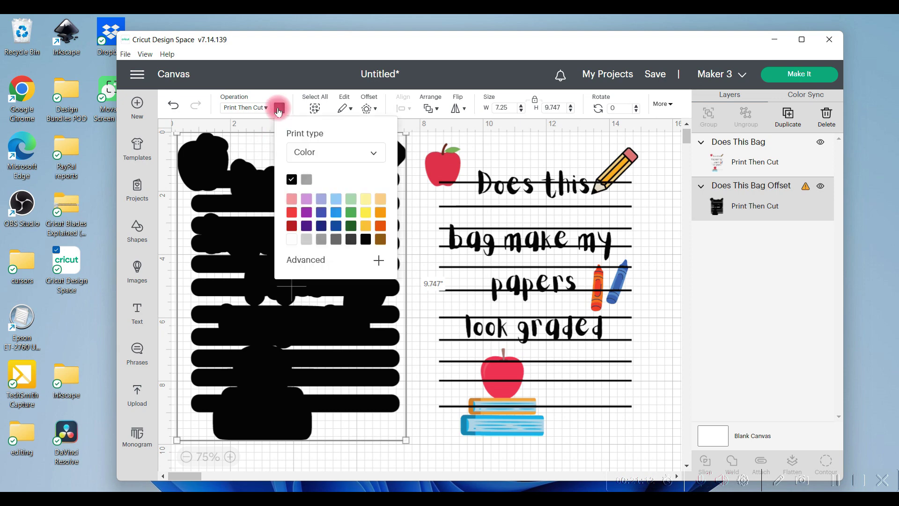
pyautogui.click(291, 241)
# Step: Drag the notepad design back onto the white offset and check its placement
pyautogui.moveTo(534, 244); pyautogui.dragTo(294, 241)
pyautogui.click(518, 280)
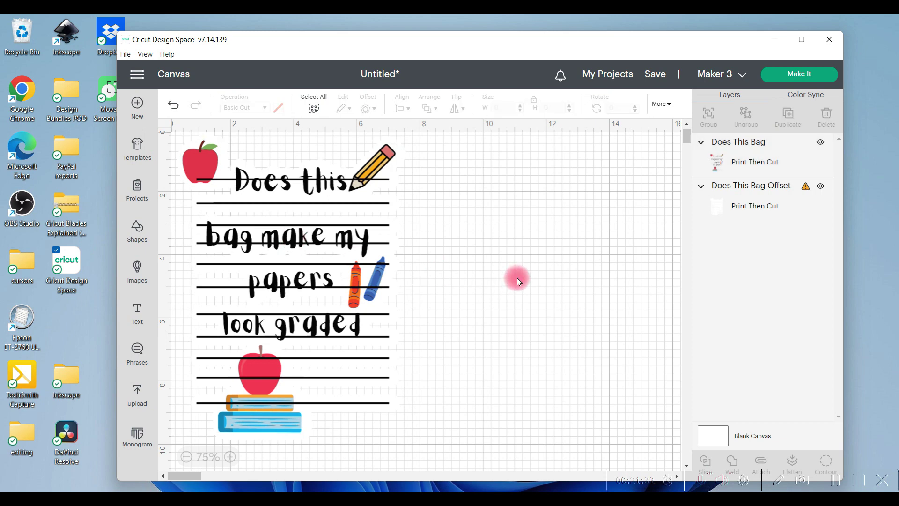
pyautogui.click(298, 296)
pyautogui.click(518, 375)
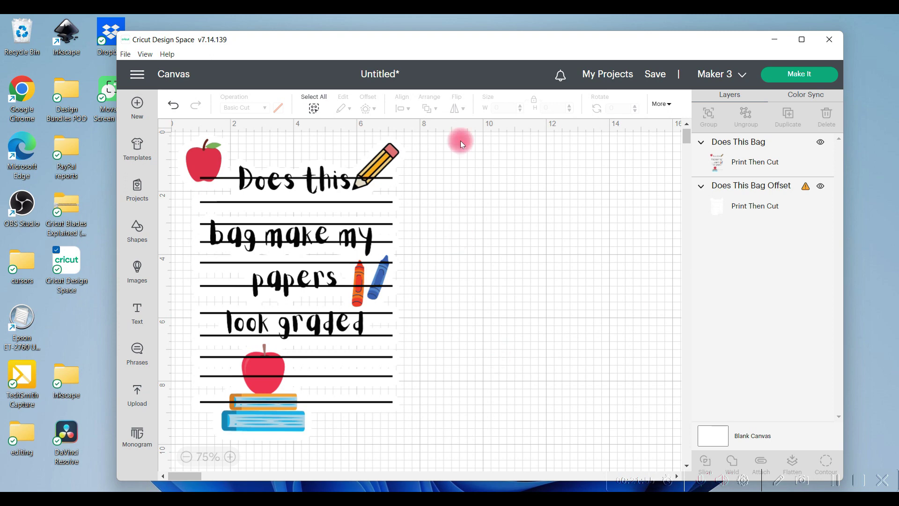
# Step: Select the design and offset together and flatten them into one printable layer
pyautogui.click(313, 111)
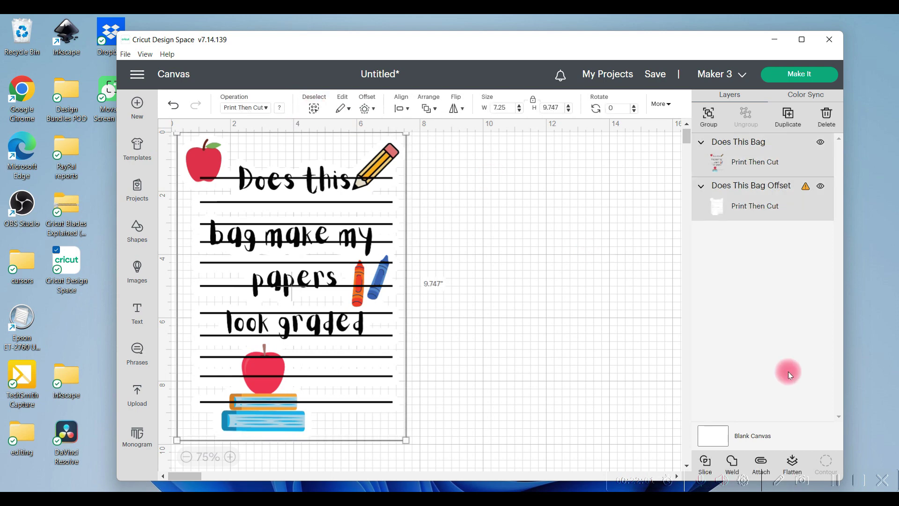
pyautogui.click(792, 465)
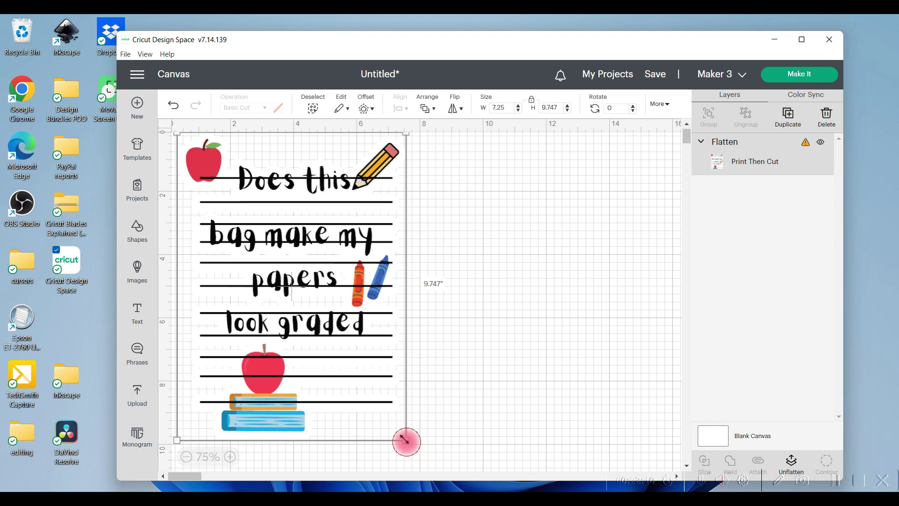
pyautogui.moveTo(405, 440); pyautogui.dragTo(384, 414)
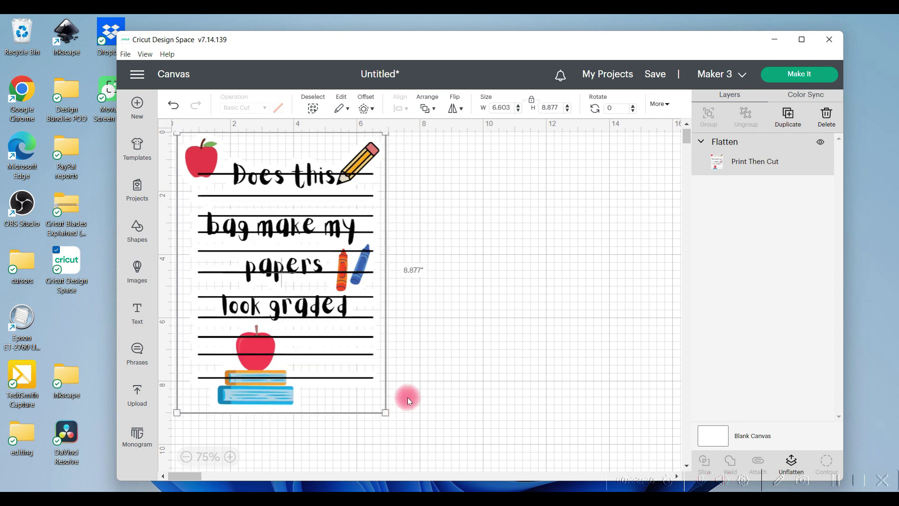
pyautogui.click(458, 341)
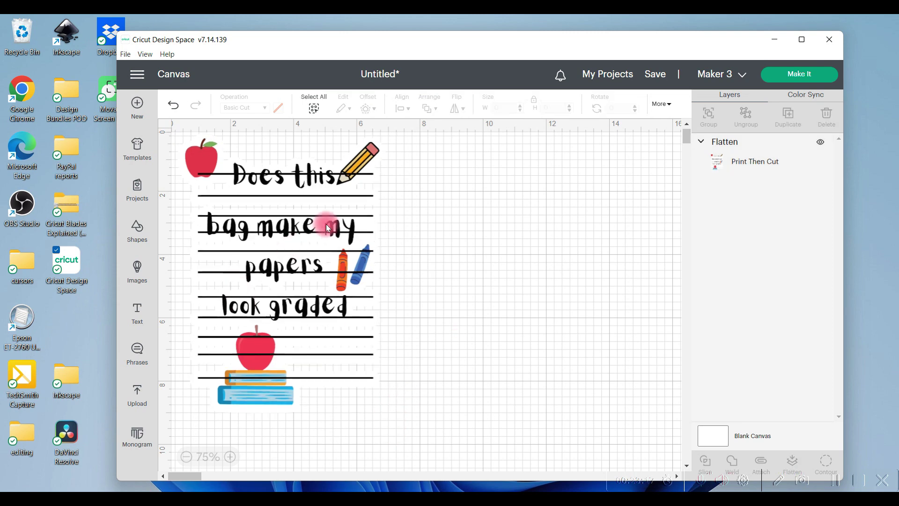
# Step: Unlock the proportions and resize the flattened design to 6 inches wide, adjusting the height
pyautogui.click(328, 228)
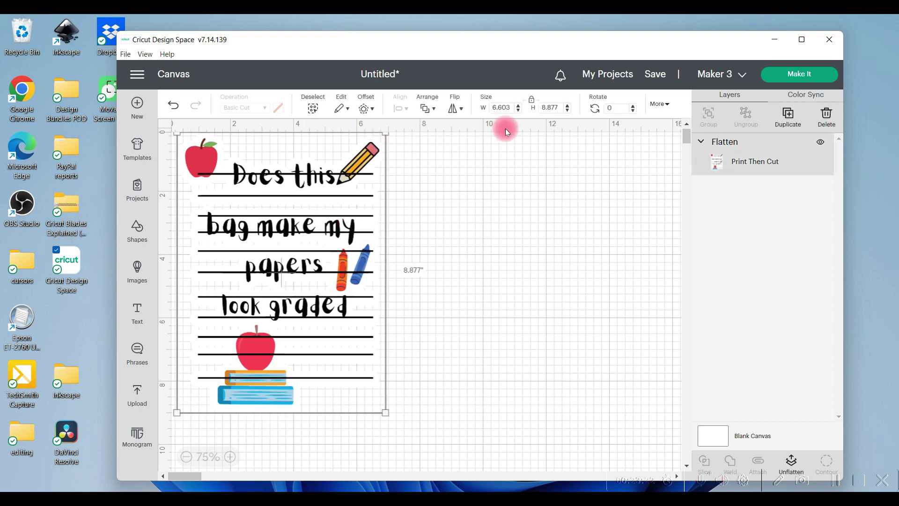
pyautogui.click(532, 103)
pyautogui.click(512, 107)
pyautogui.write('6')
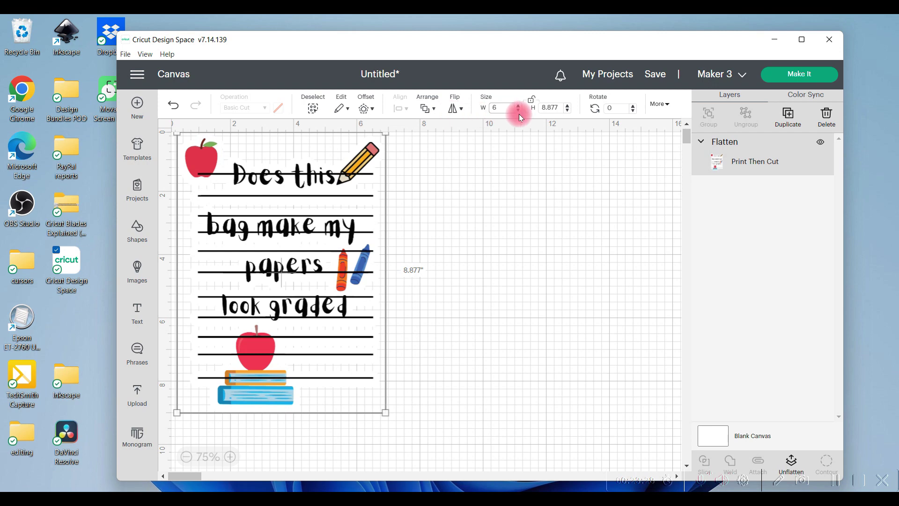
pyautogui.click(557, 107)
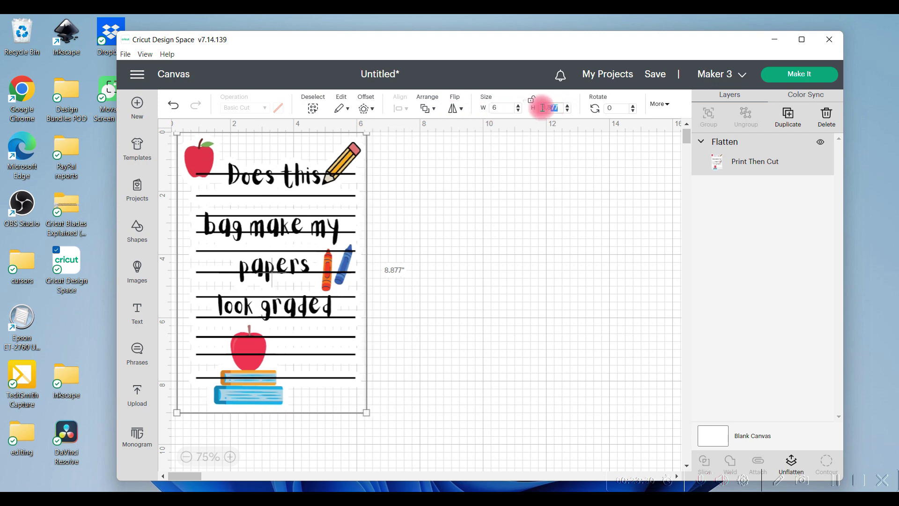
pyautogui.click(528, 109)
pyautogui.click(487, 302)
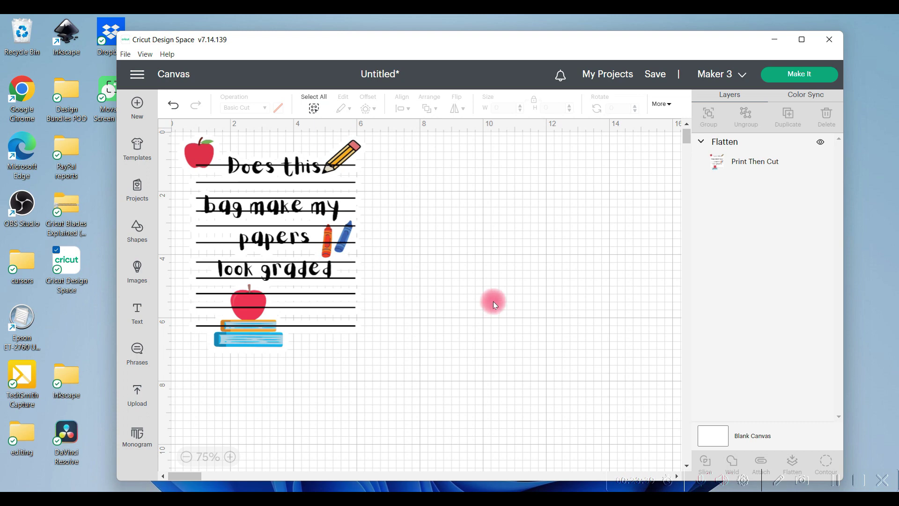
# Step: Send the design to a Letter mat and turn Mirror on
pyautogui.click(794, 75)
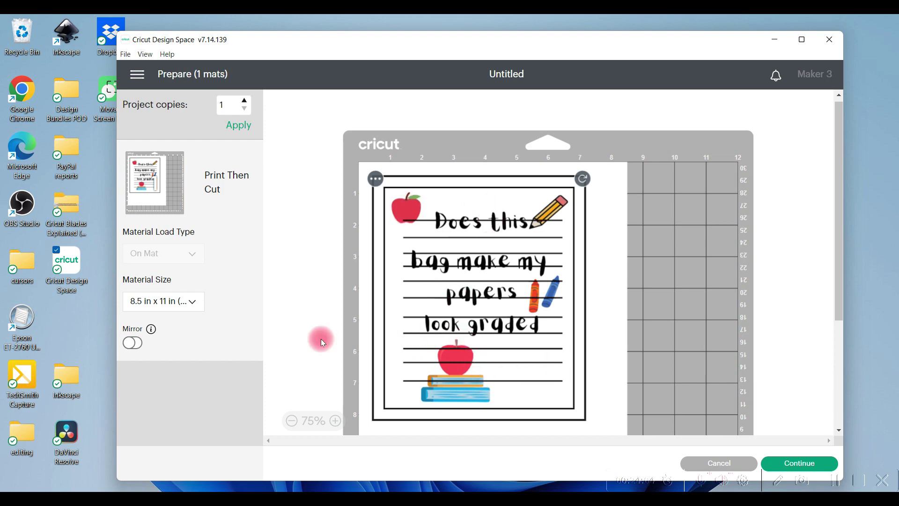
pyautogui.click(132, 344)
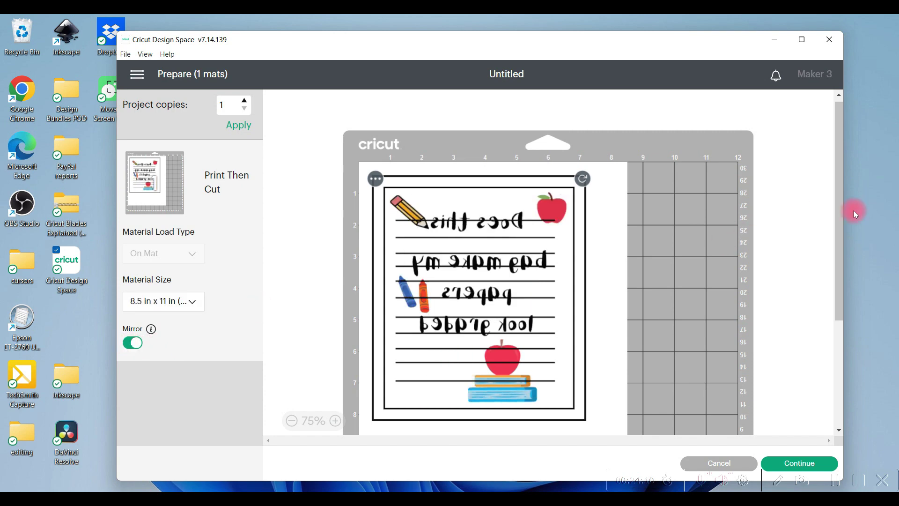
pyautogui.scroll(-2, 805, 362)
# Step: Print the mirrored design, then choose Copy Paper – 20 lb (75 gsm) as the base material
pyautogui.click(797, 463)
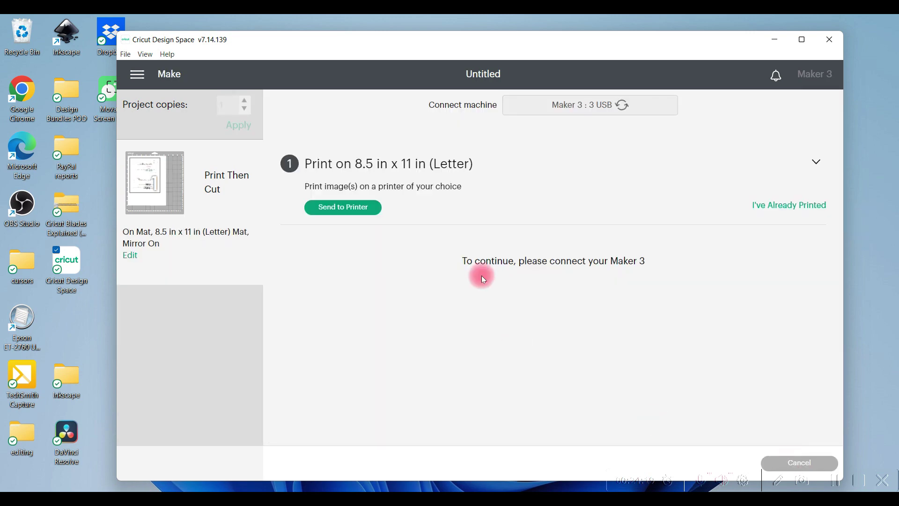
pyautogui.click(323, 207)
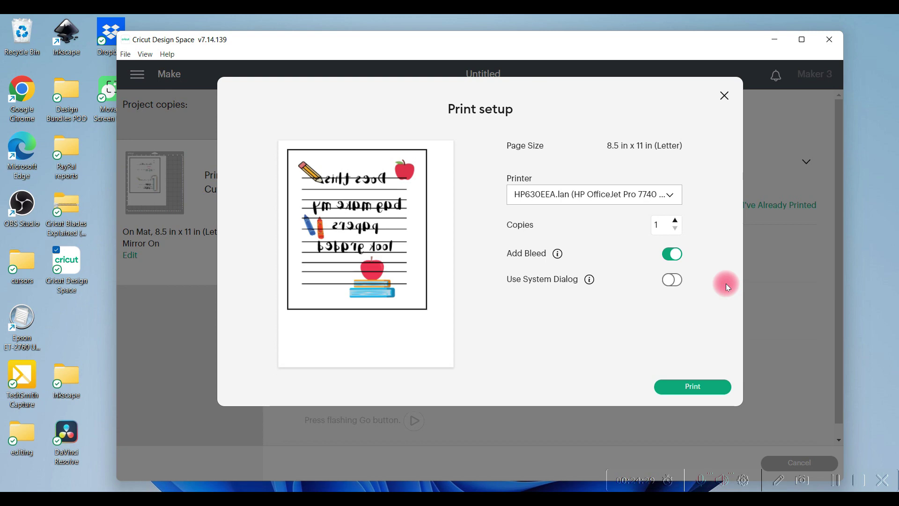
pyautogui.click(696, 388)
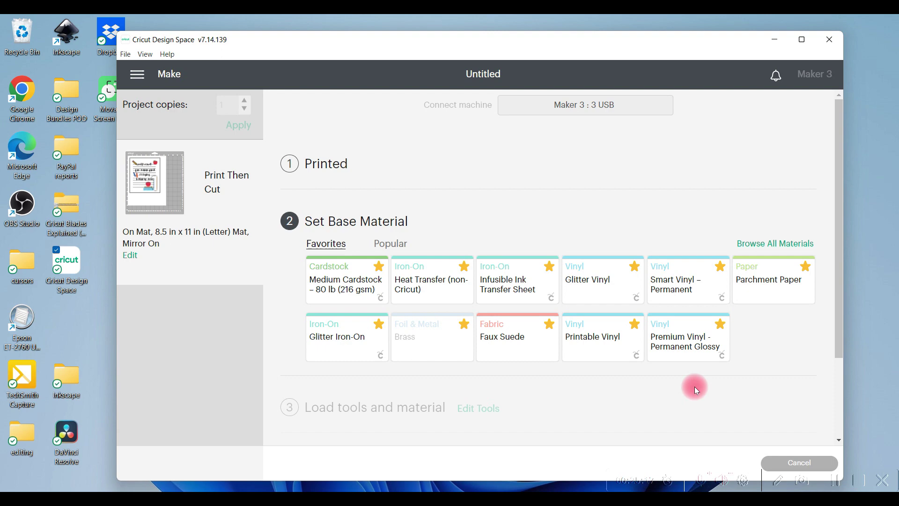
pyautogui.click(755, 247)
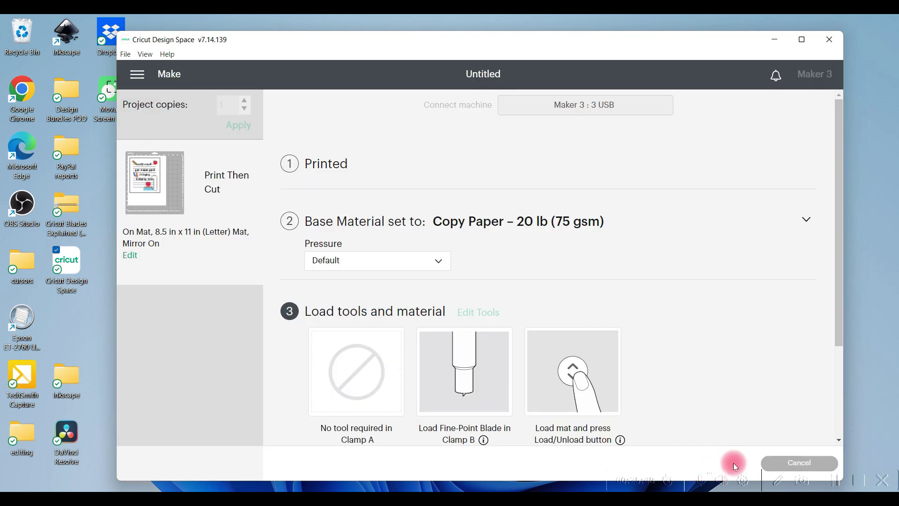